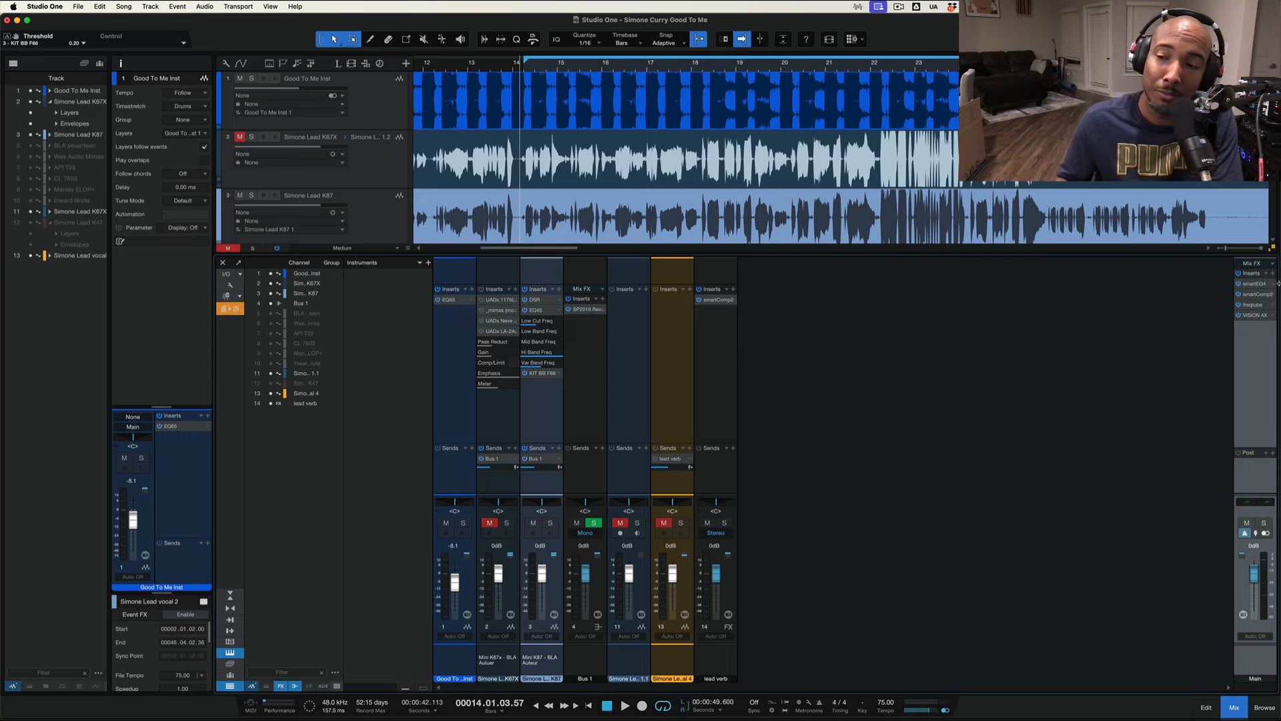
# - Open smart:EQ 4 on the Main bus and review its instrument and mix profiles, keeping the Universal profile
pyautogui.click(1260, 285)
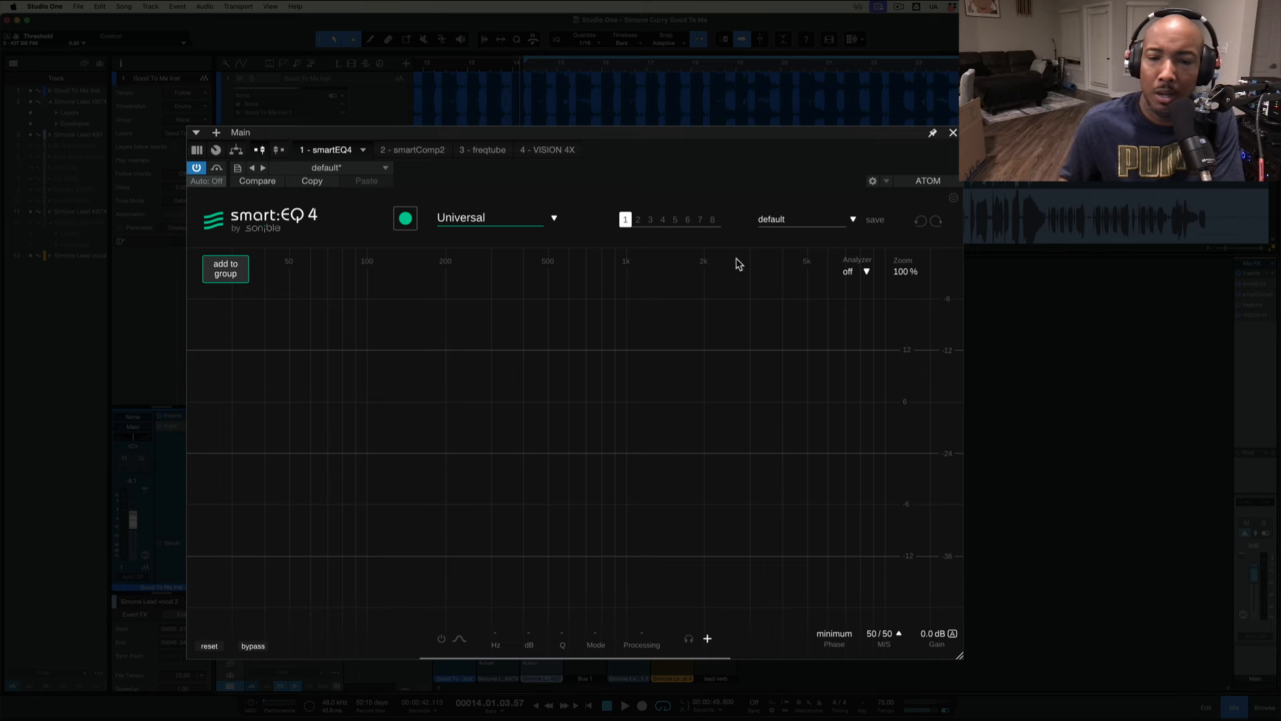
pyautogui.click(511, 220)
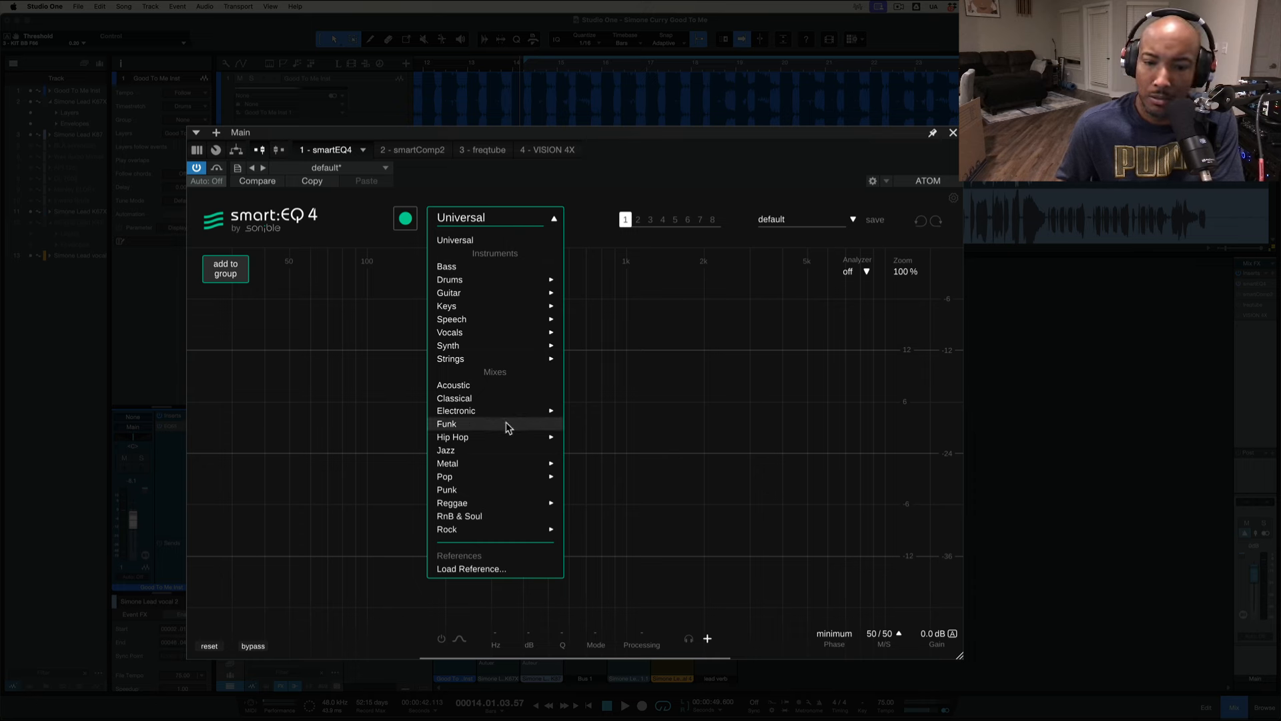
pyautogui.moveTo(514, 437)
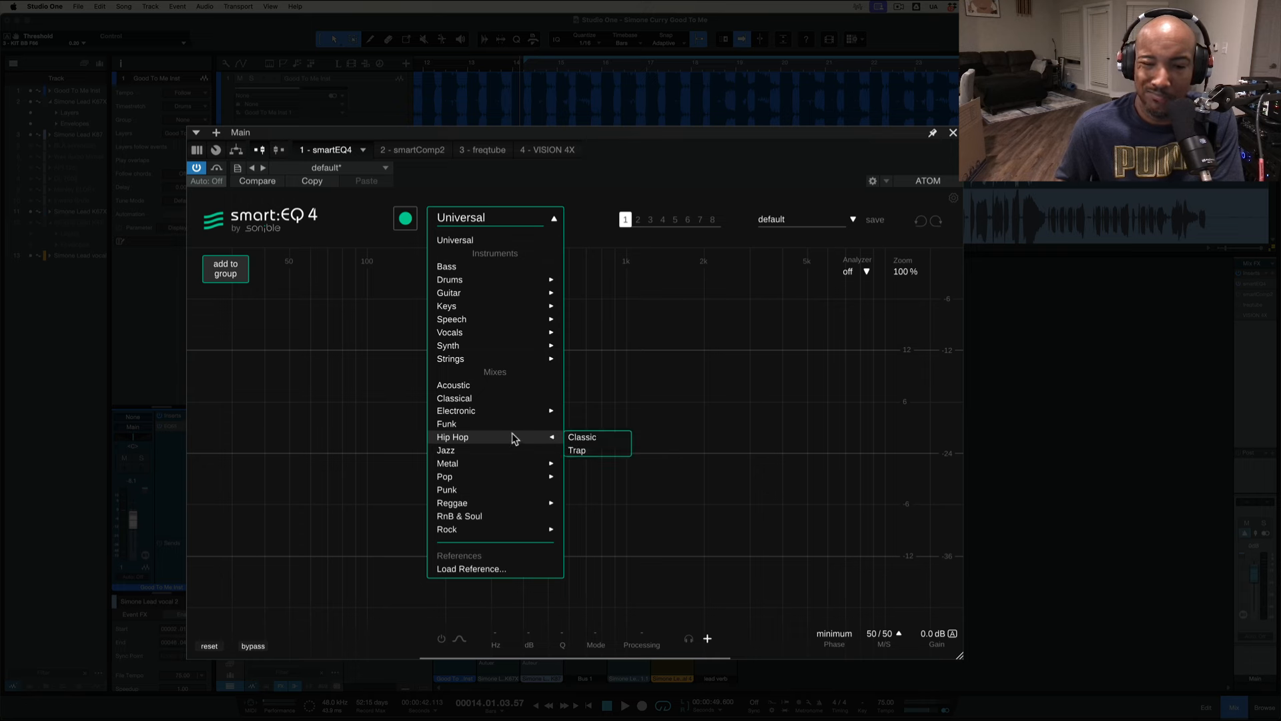
pyautogui.moveTo(509, 478)
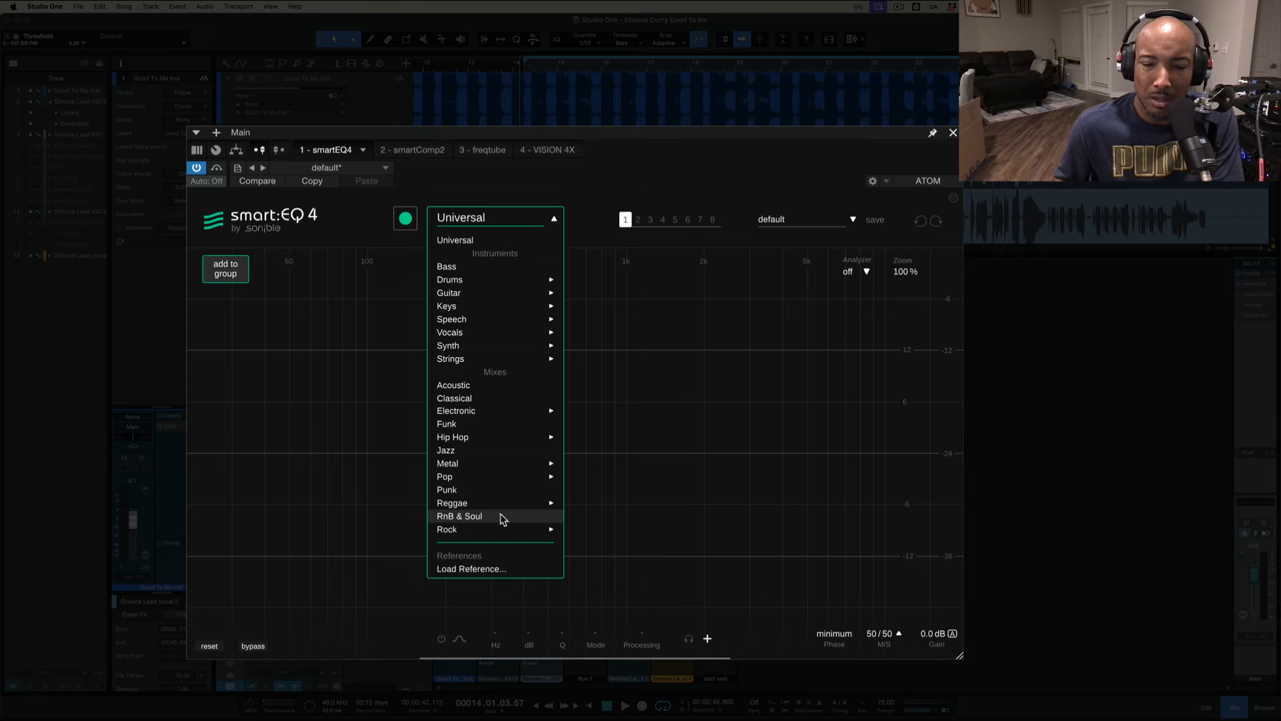
pyautogui.click(498, 219)
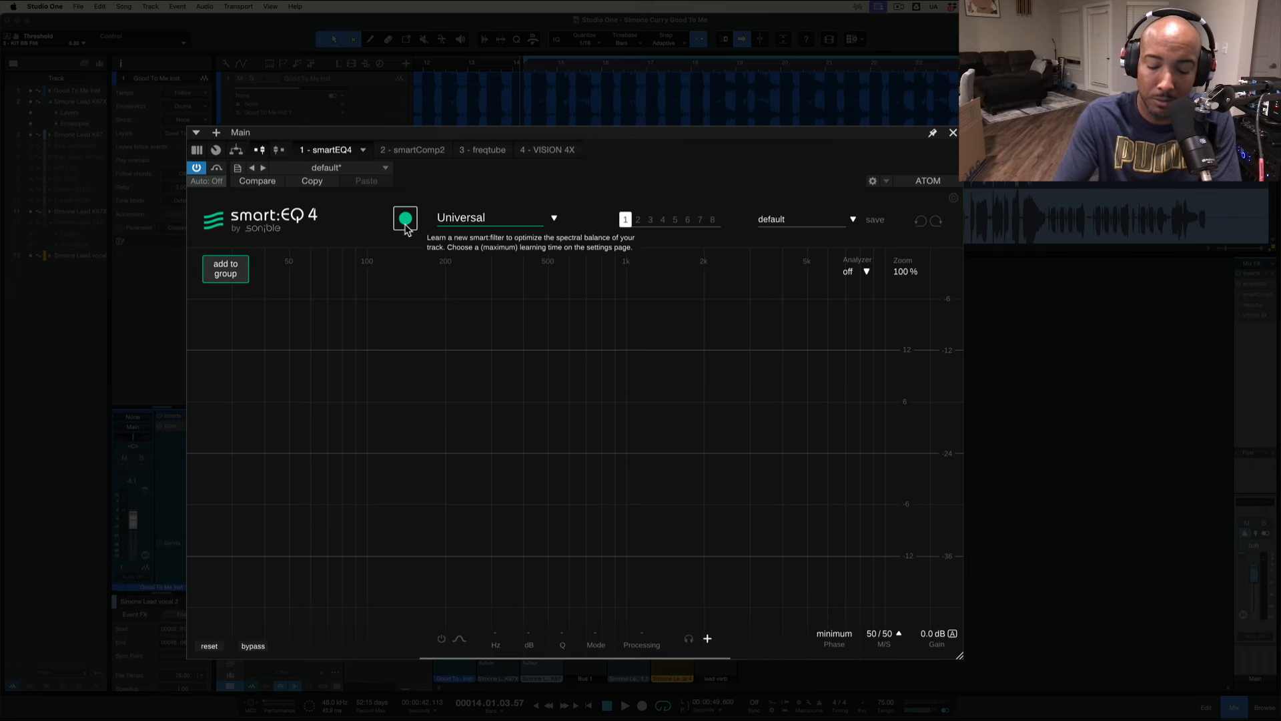
# - Play the song so smart:EQ 4 learns a smart filter with the Universal profile, and stop playback
pyautogui.press('space')
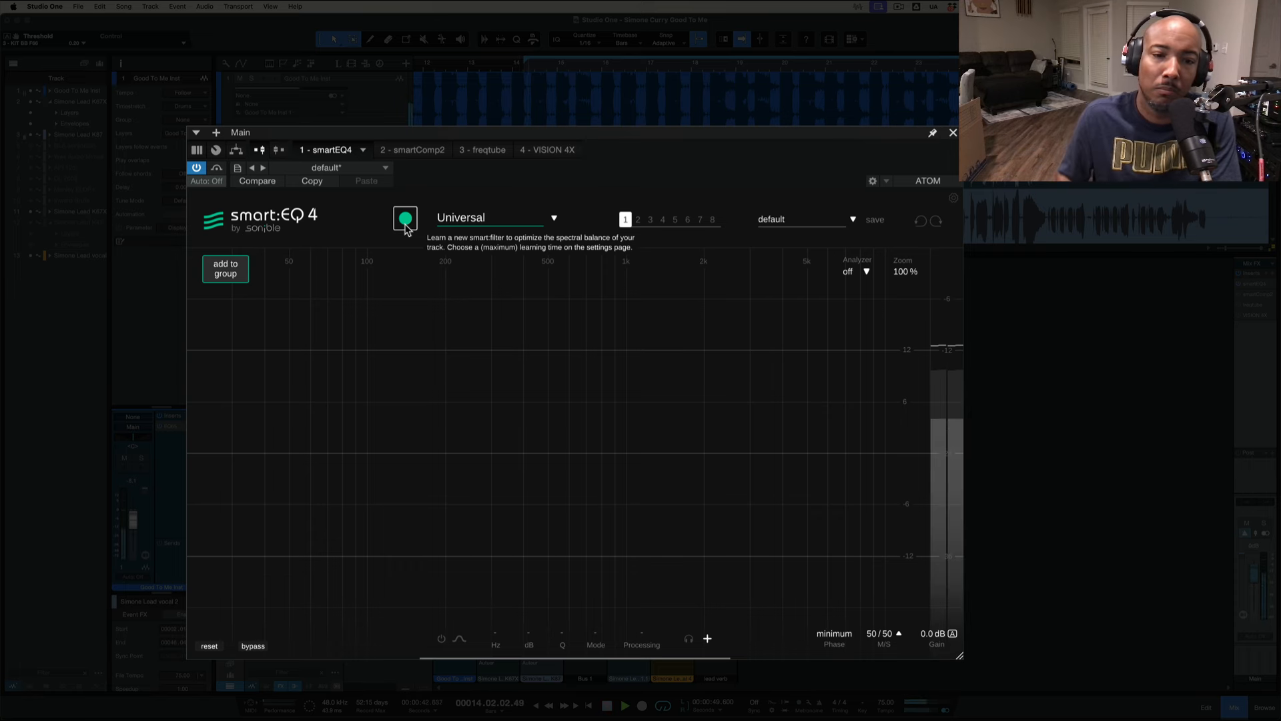
pyautogui.click(406, 219)
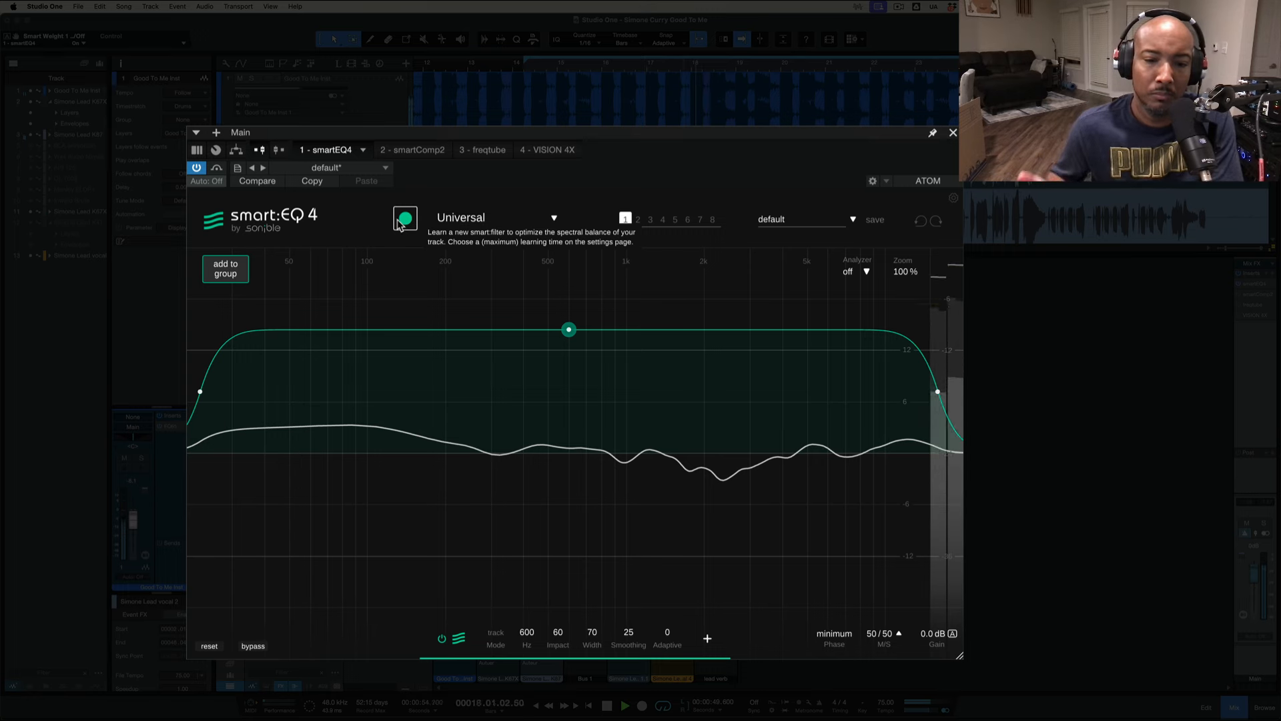
pyautogui.press('space')
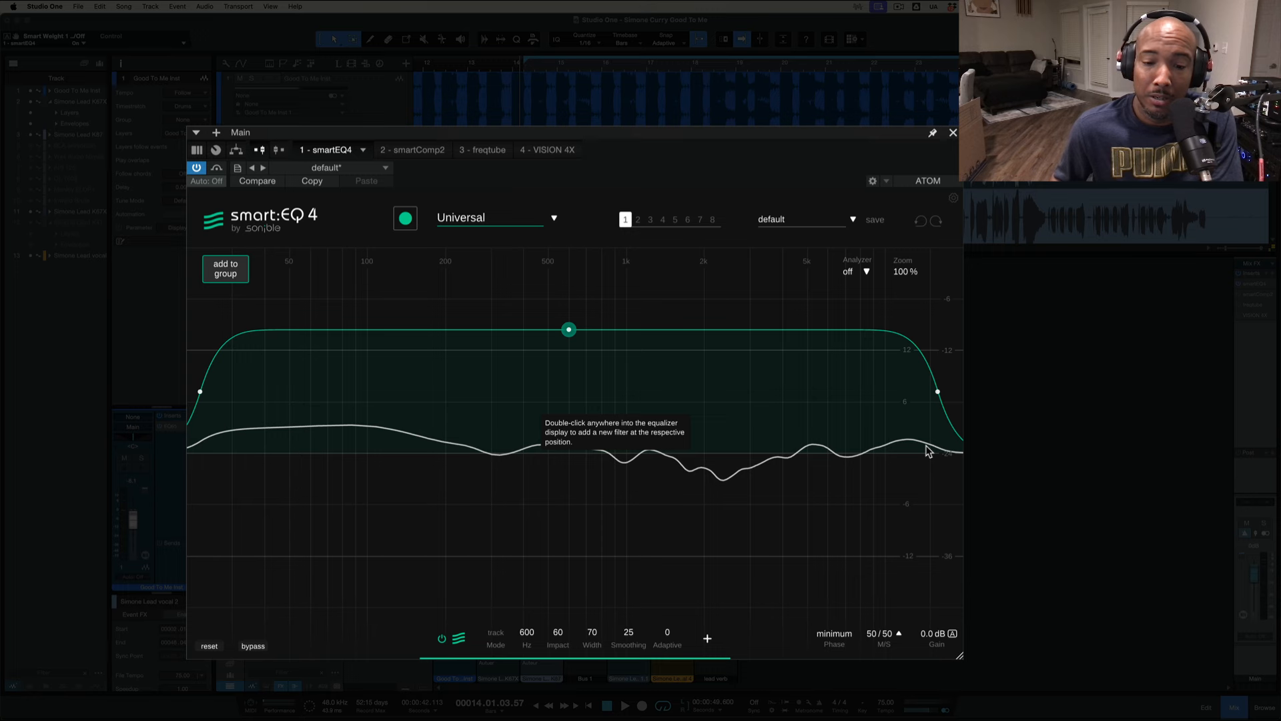
# - Shift the smart filter's center to 586 Hz and set its smoothing to 64
pyautogui.moveTo(570, 334)
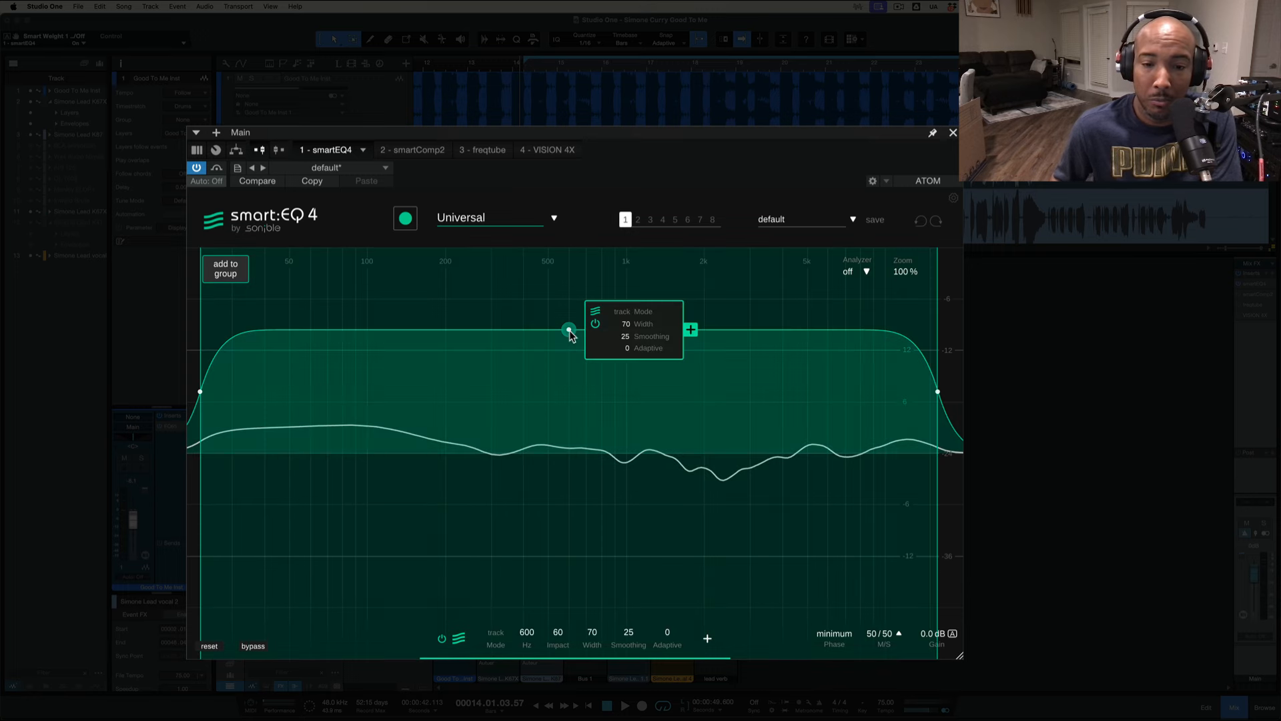
pyautogui.moveTo(568, 334)
pyautogui.mouseDown()
pyautogui.moveTo(571, 402)
pyautogui.moveTo(568, 222)
pyautogui.moveTo(567, 330)
pyautogui.mouseUp()
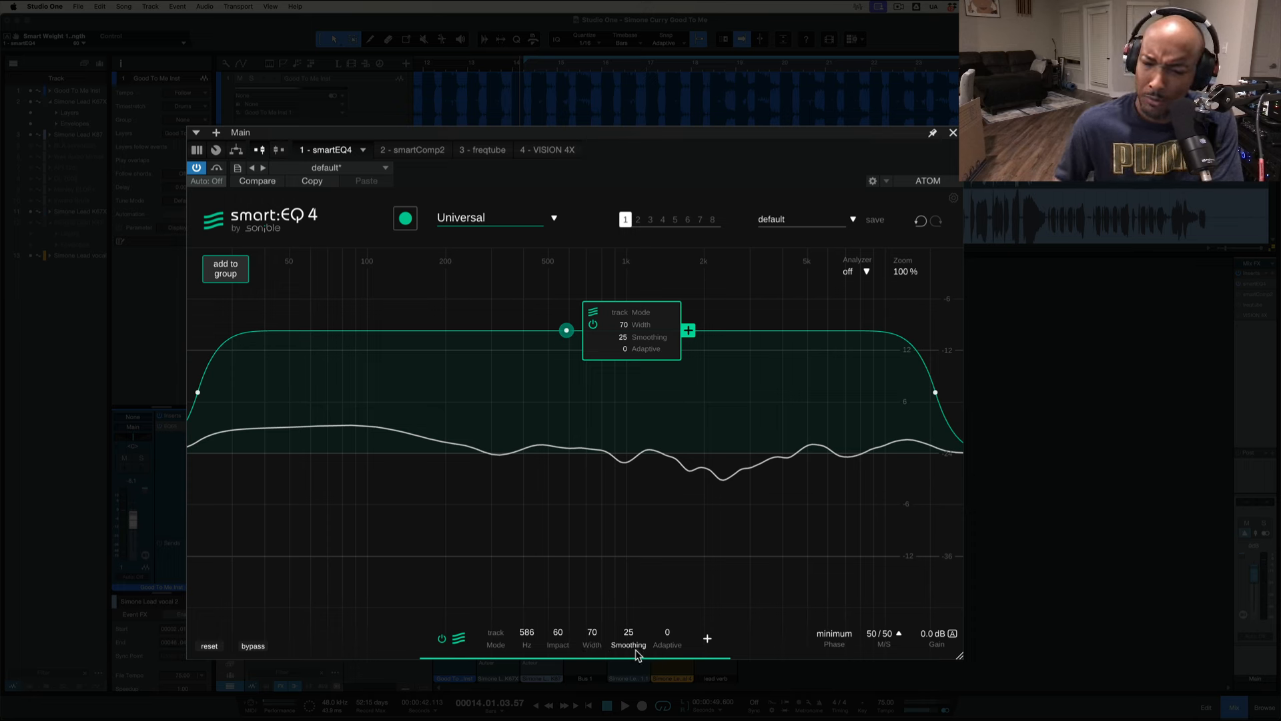
pyautogui.moveTo(629, 646)
pyautogui.mouseDown()
pyautogui.moveTo(629, 492)
pyautogui.moveTo(628, 650)
pyautogui.moveTo(629, 631)
pyautogui.mouseUp()
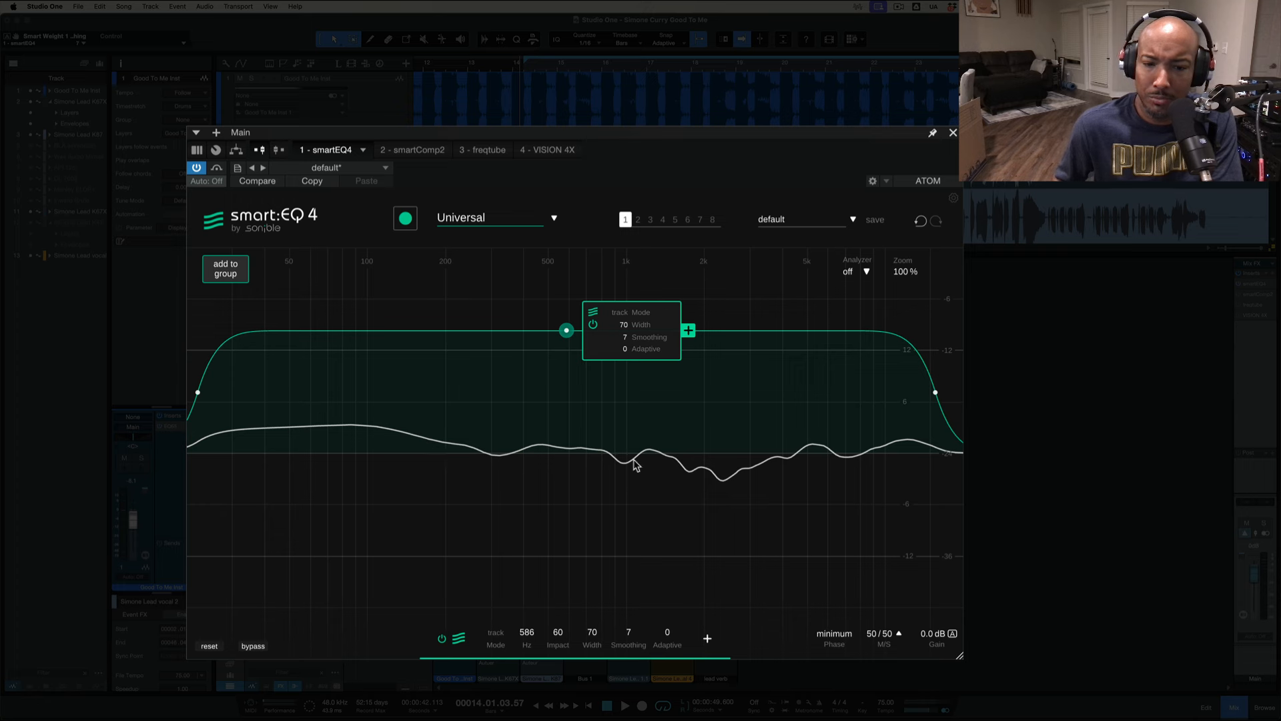
pyautogui.moveTo(627, 634); pyautogui.dragTo(615, 530)
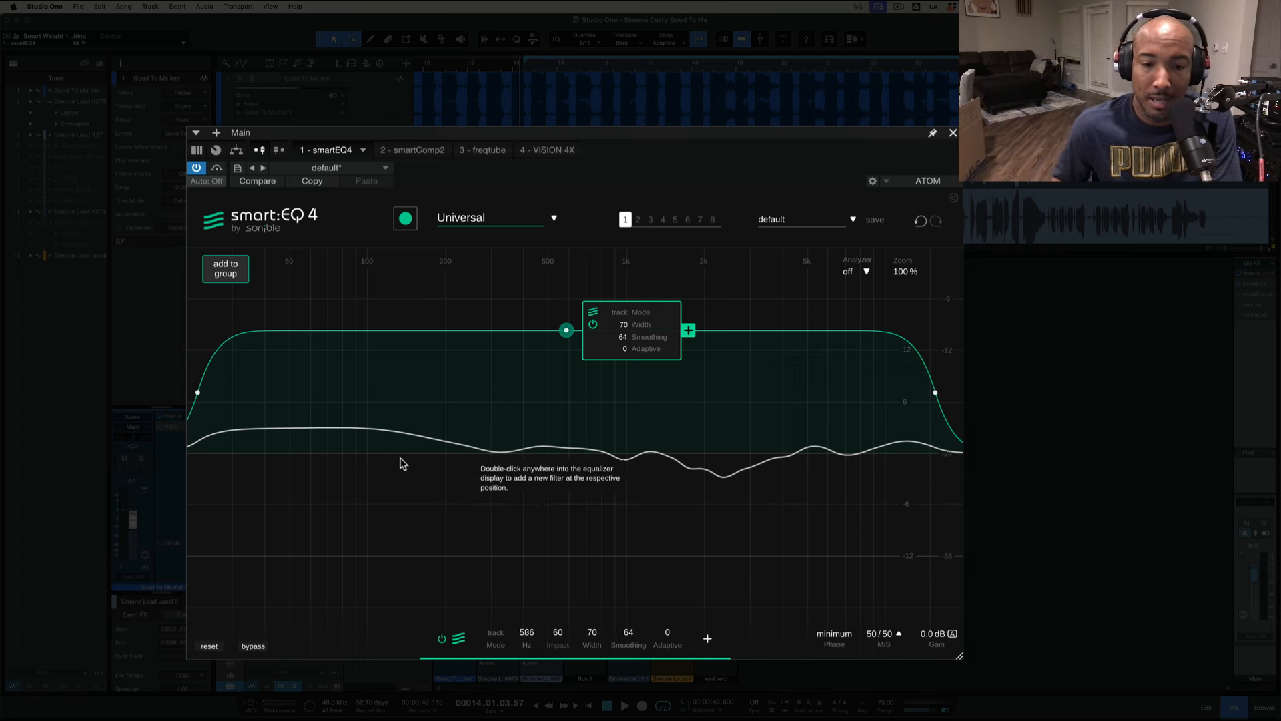
# - Add a bell band at about 57 Hz and 3.1 dB, trying Side mode and dynamic processing before returning to Stereo and static
pyautogui.doubleClick(303, 427)
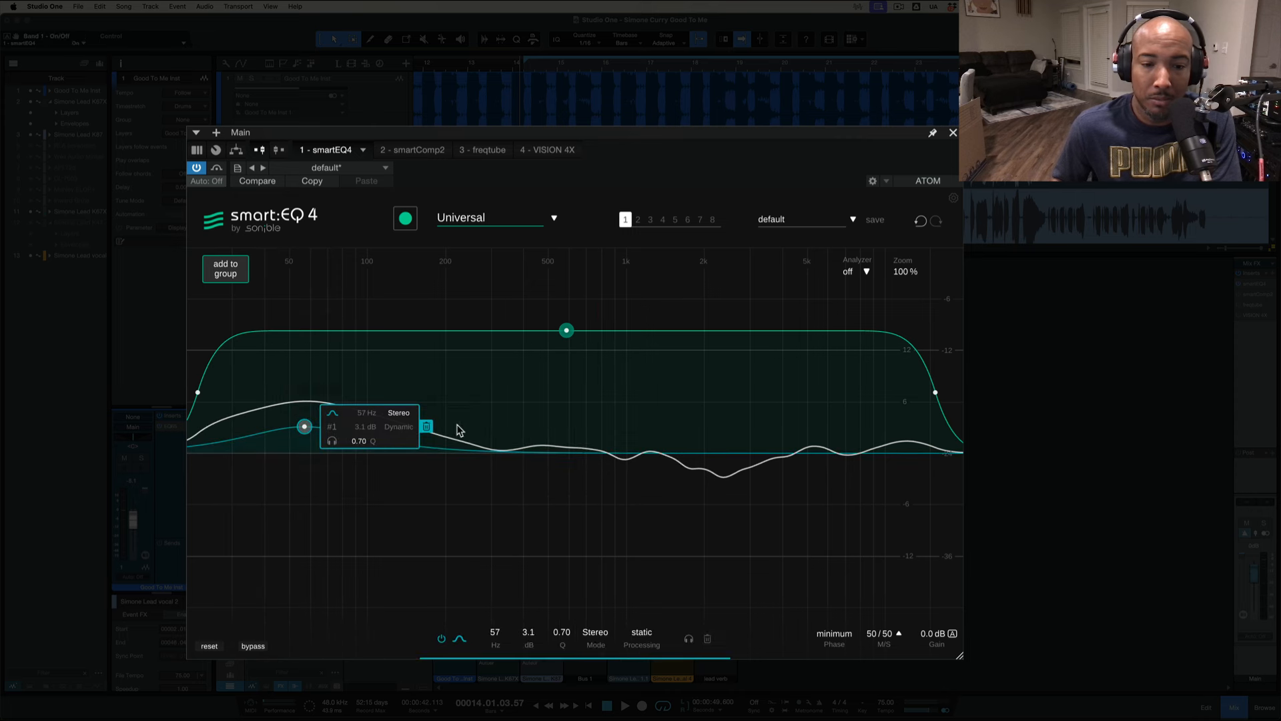
pyautogui.click(400, 413)
pyautogui.click(400, 413)
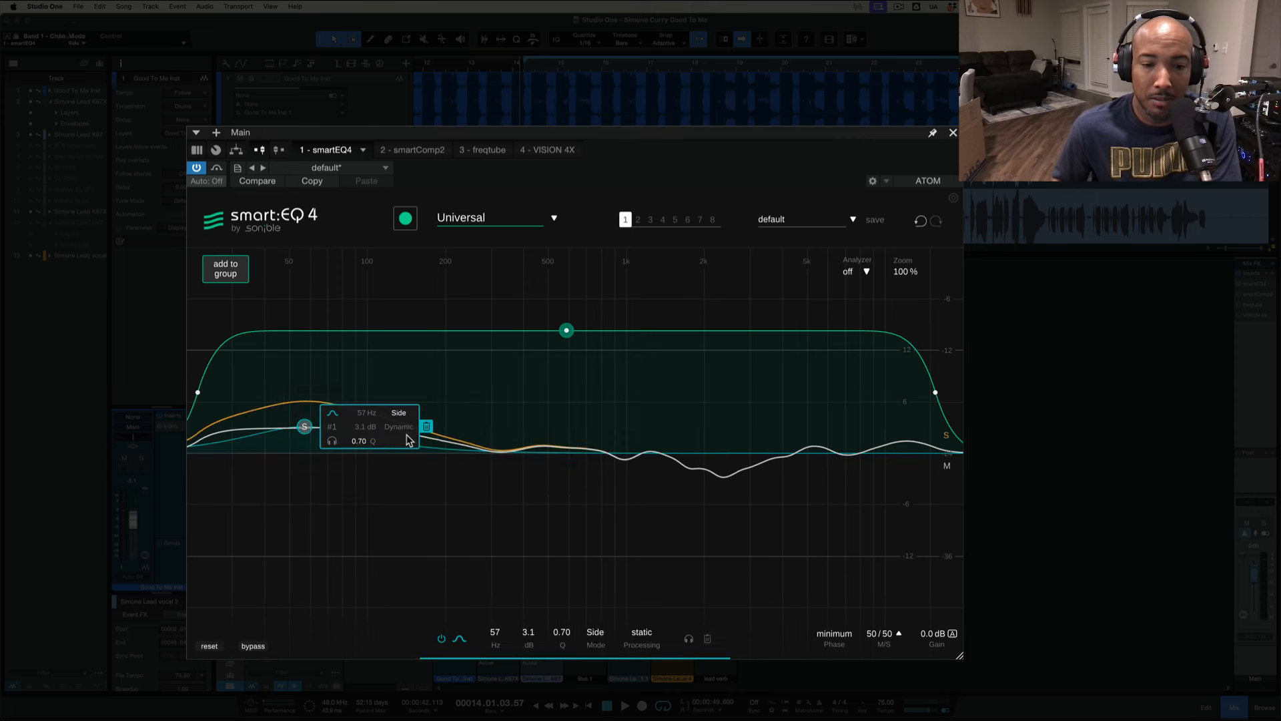
pyautogui.click(399, 413)
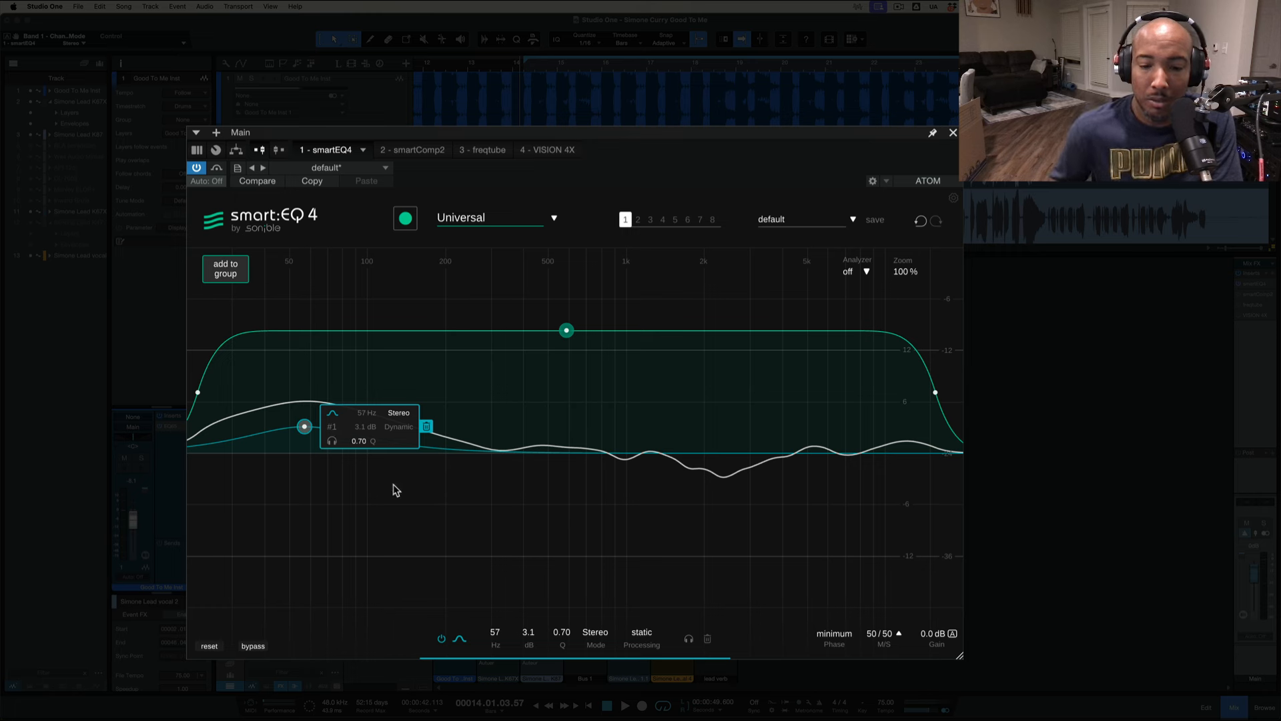
pyautogui.click(644, 648)
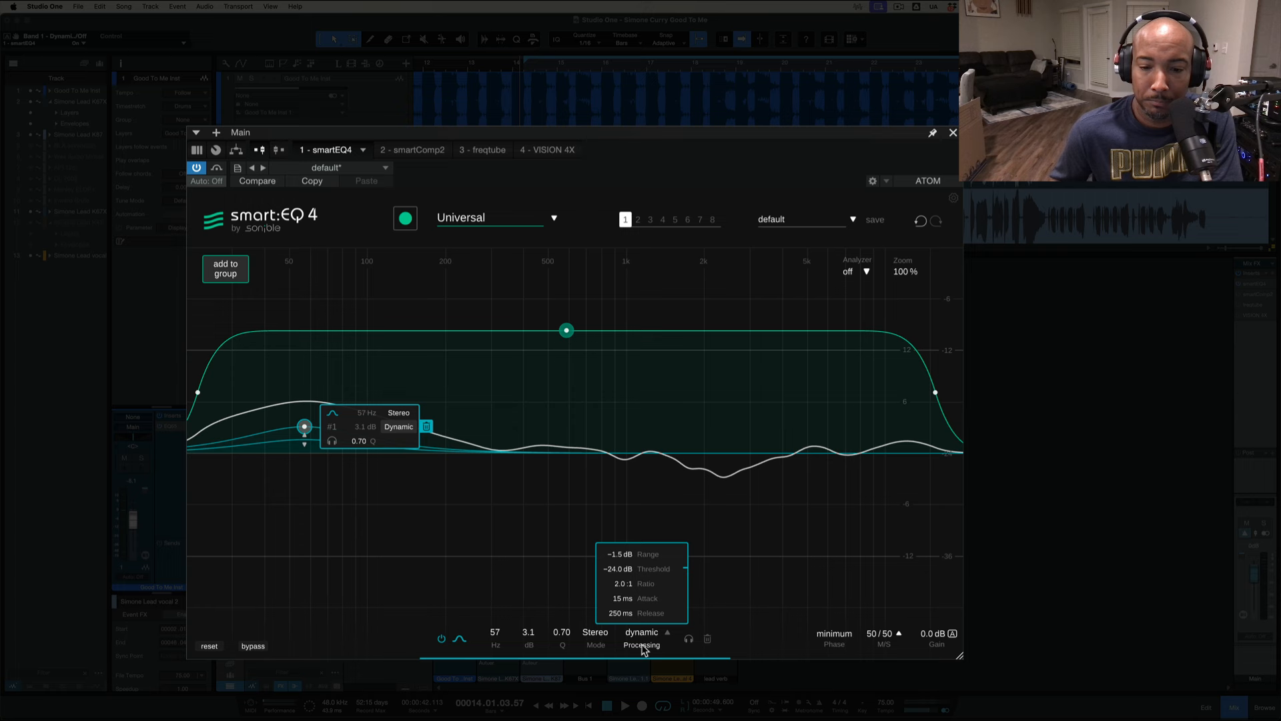
pyautogui.click(400, 430)
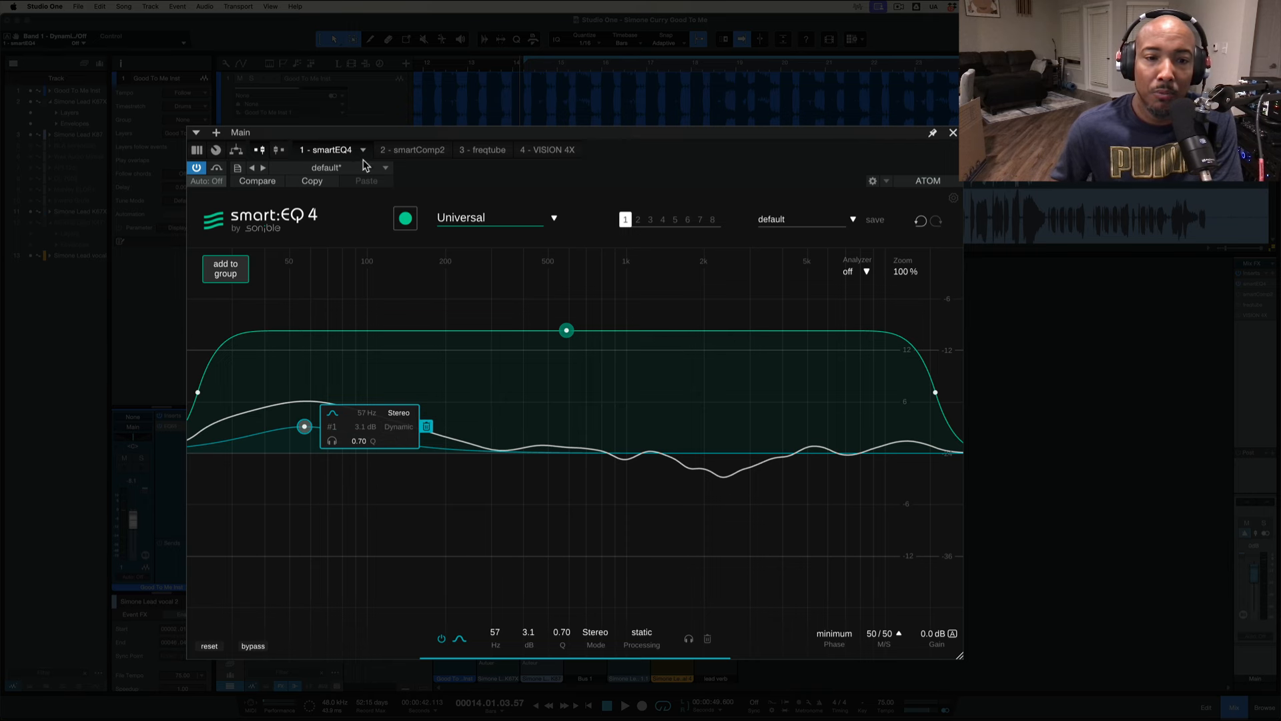
# - Open smart:comp 2 on the Main bus and reset the plug-in to its default settings
pyautogui.click(415, 151)
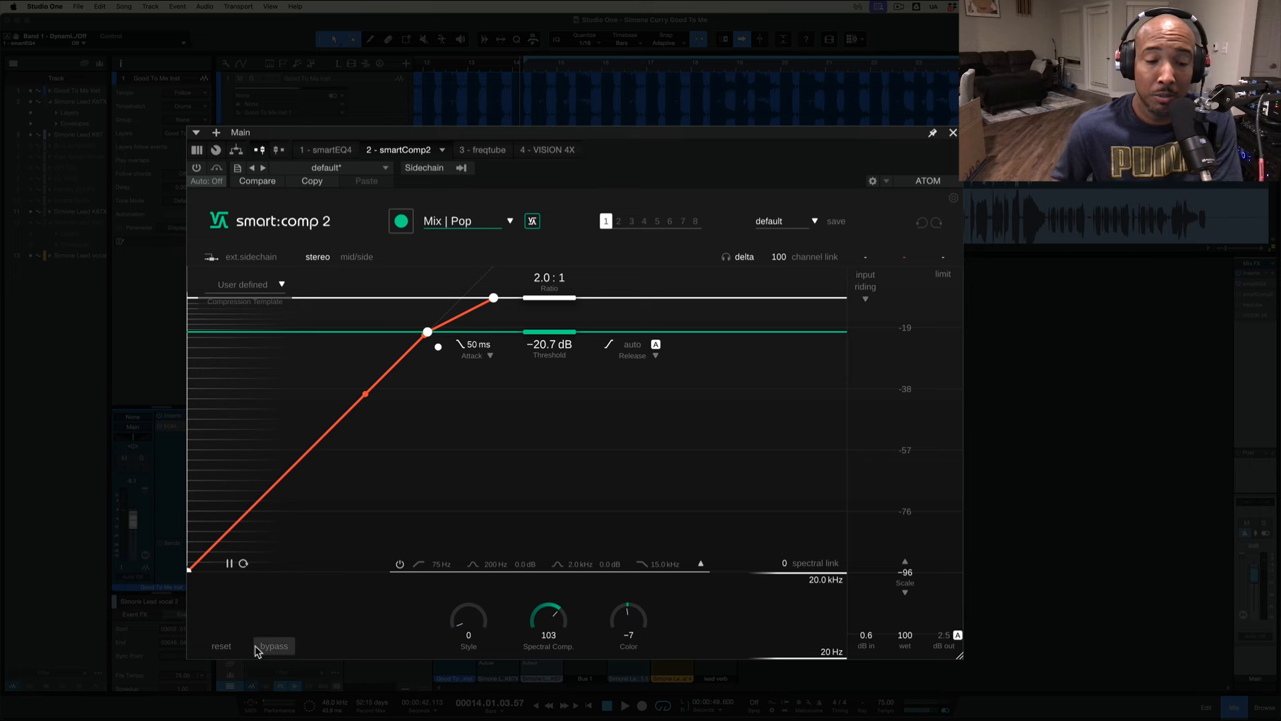
pyautogui.click(222, 646)
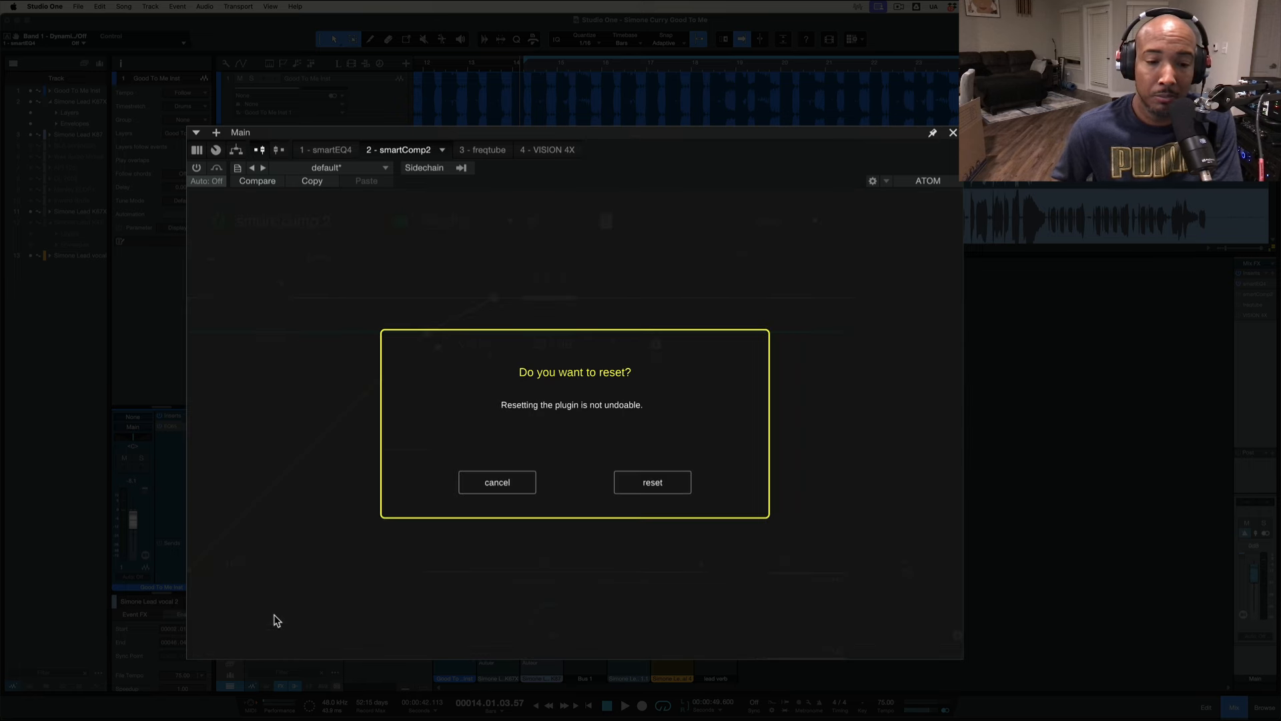
pyautogui.click(654, 484)
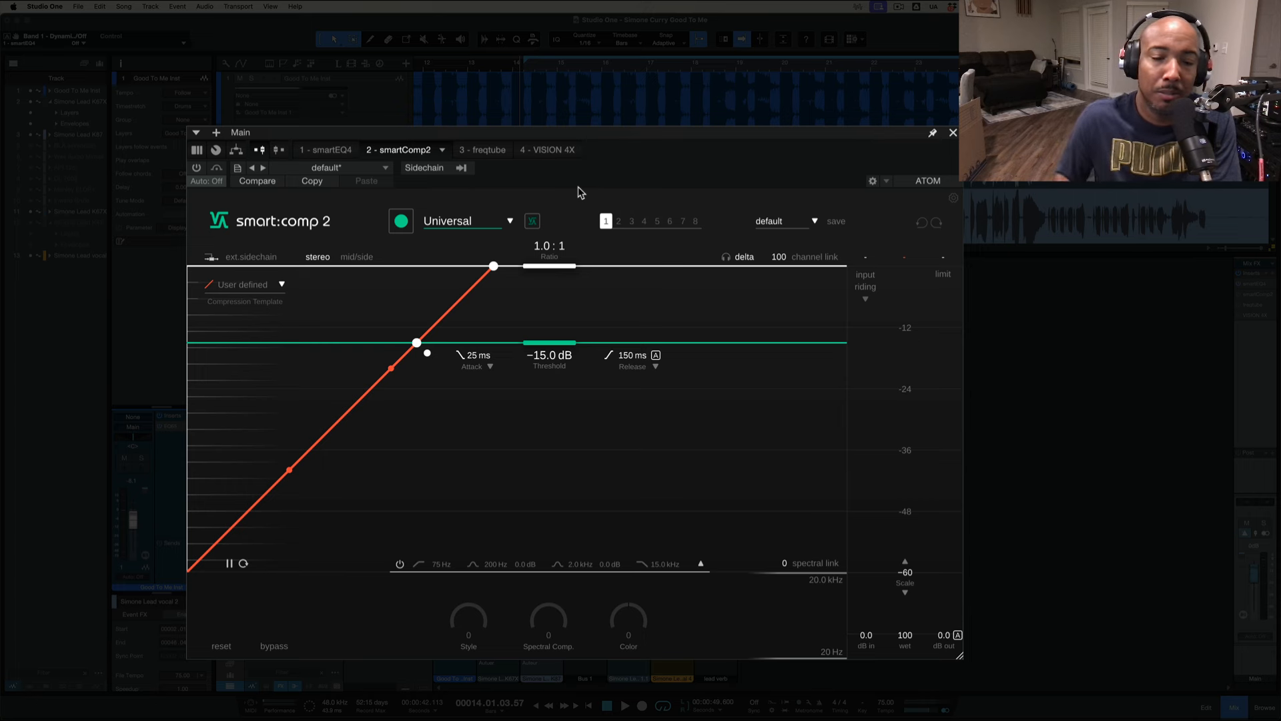
# - Try to learn compression parameters in smart:comp 2 during playback with the Universal profile
pyautogui.click(470, 222)
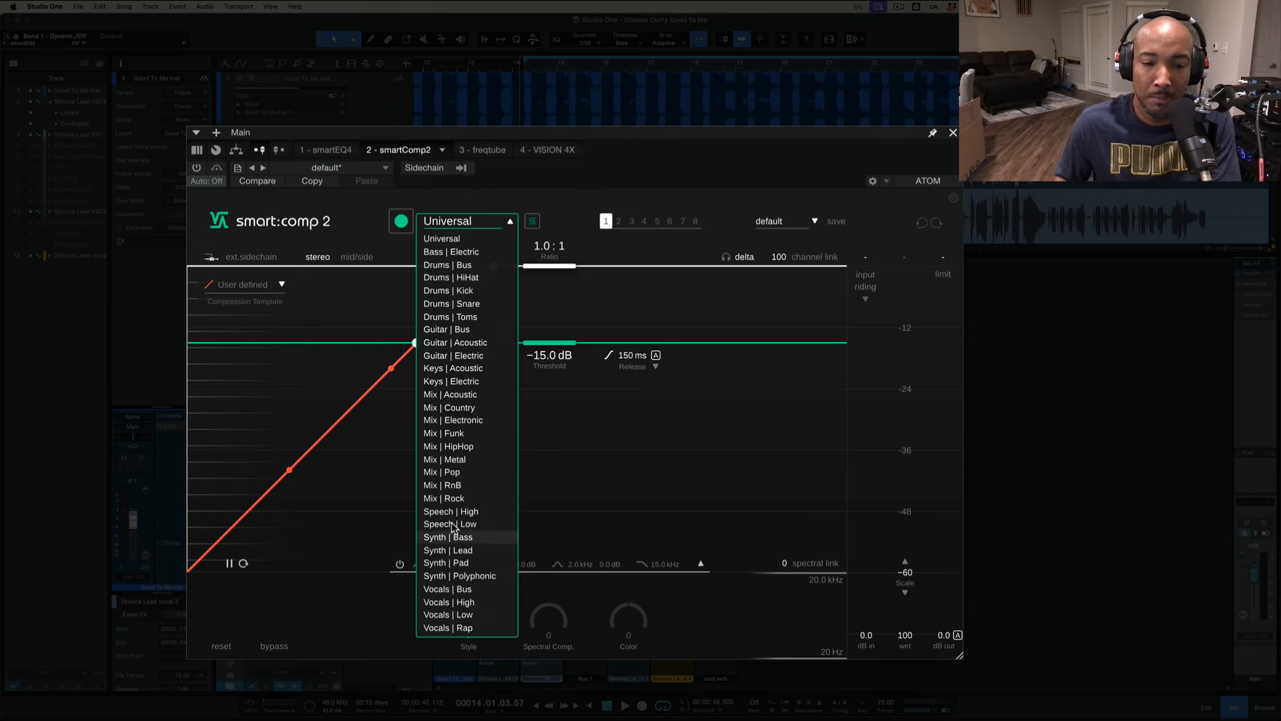
pyautogui.click(457, 242)
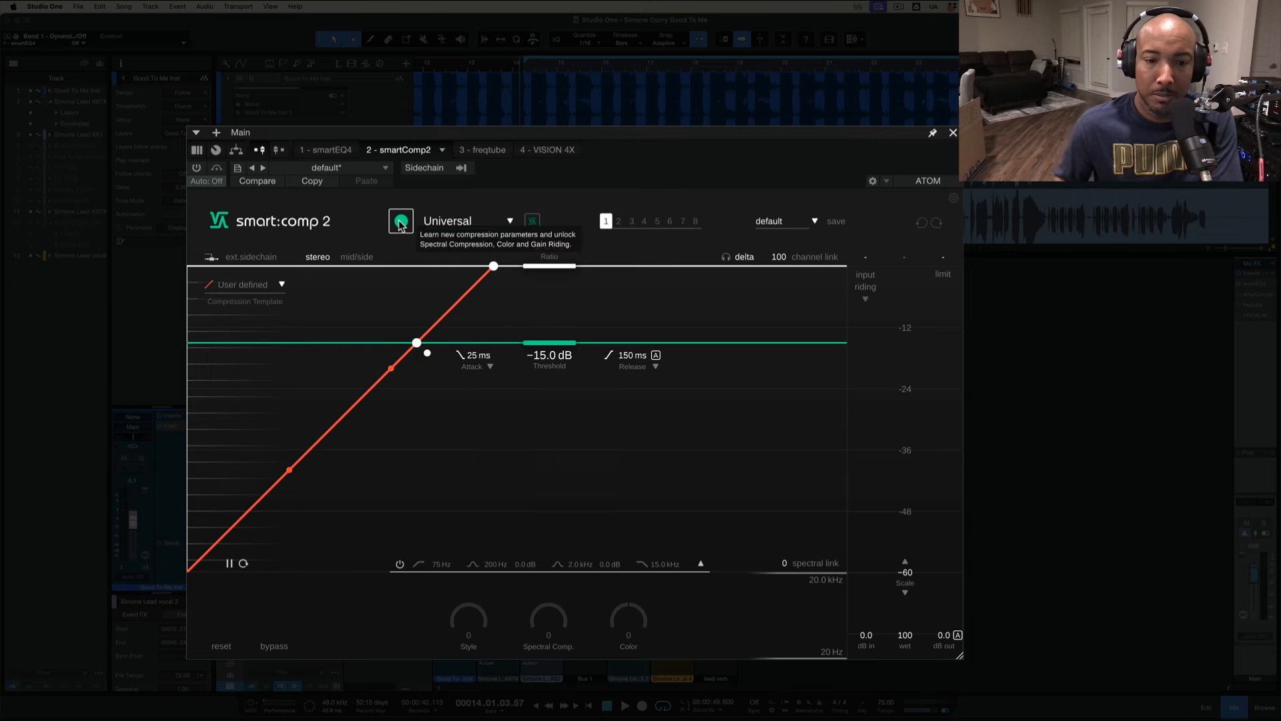
pyautogui.click(400, 223)
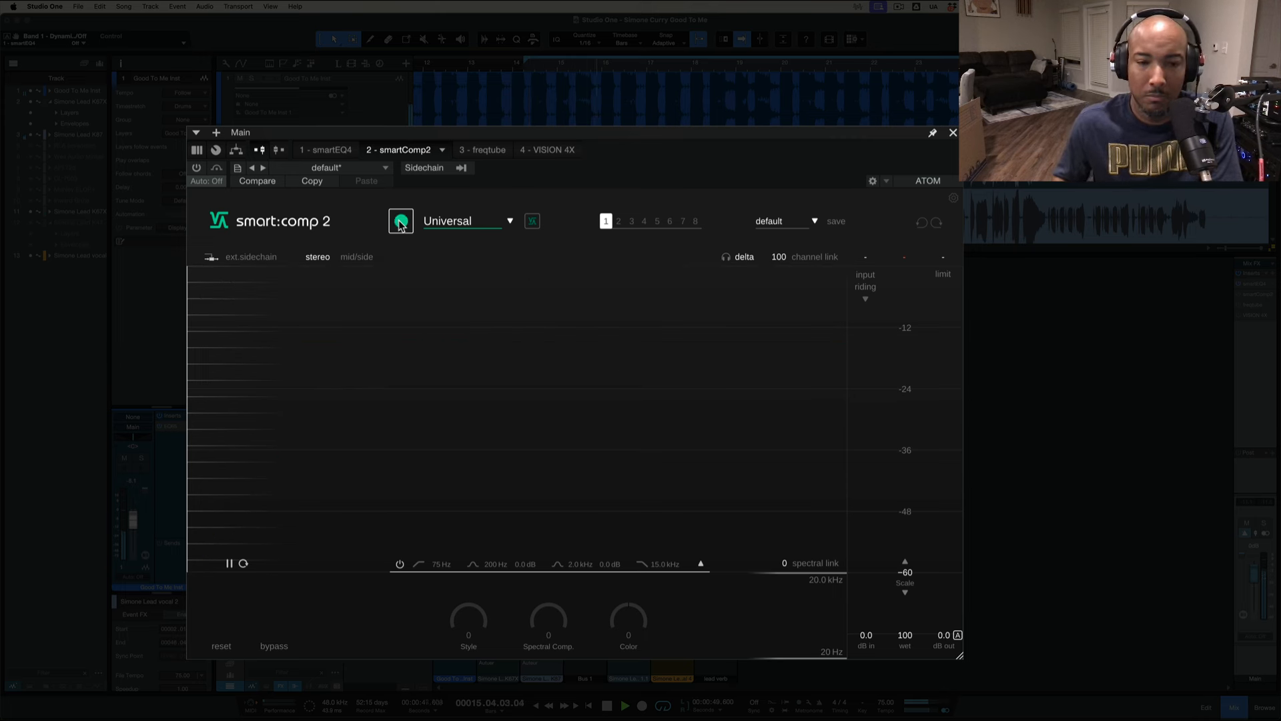
pyautogui.press('space')
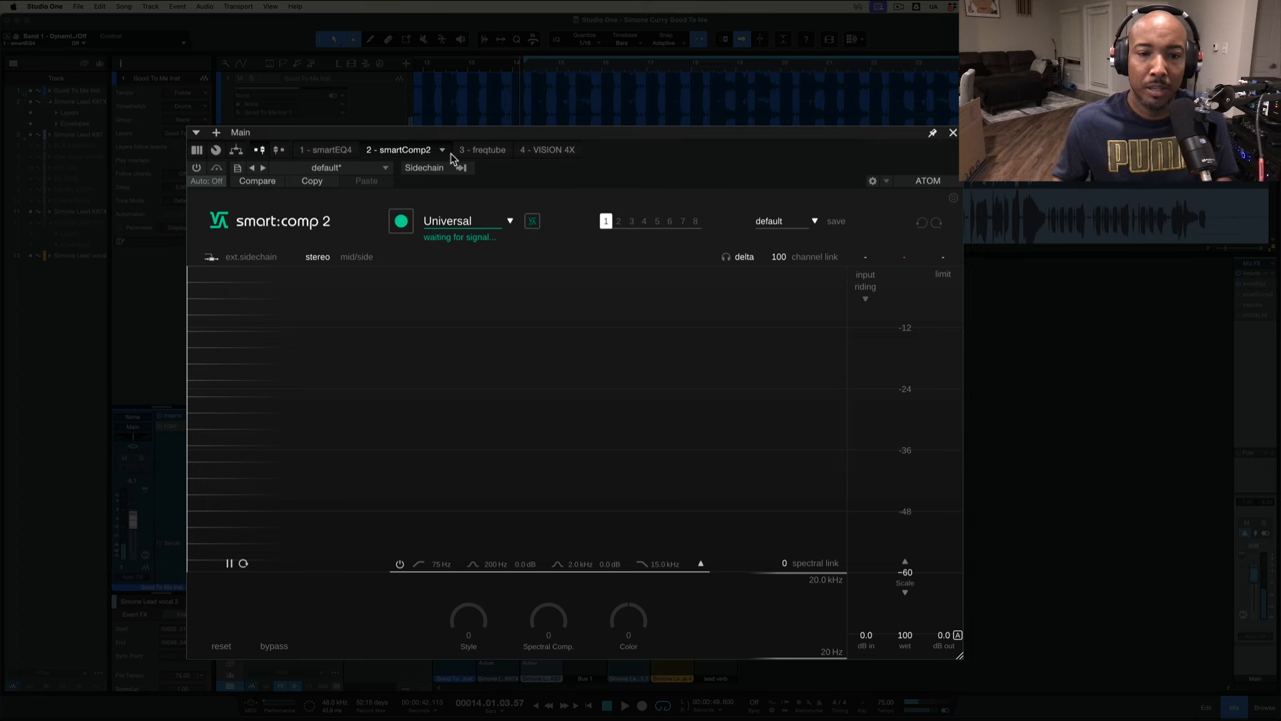
# - Replace smart:comp 2 on the Main bus with a fresh instance placed directly after smart:EQ 4
pyautogui.click(445, 151)
pyautogui.click(455, 263)
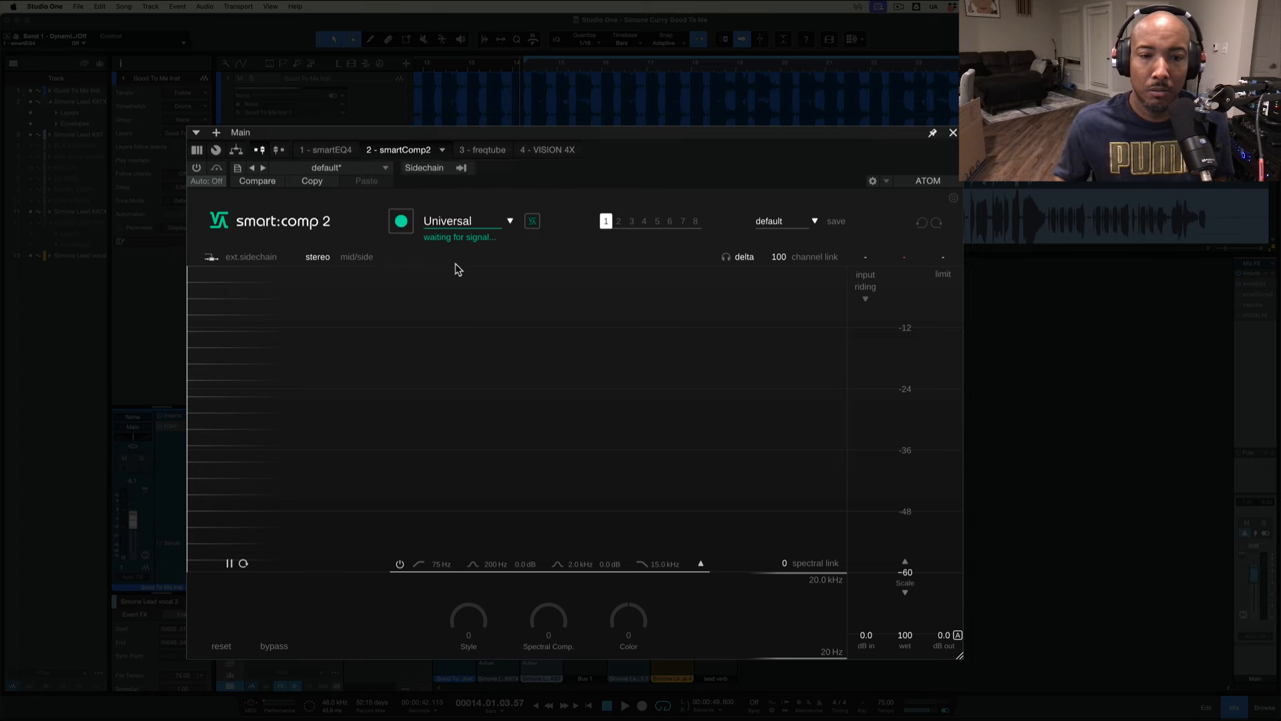
pyautogui.click(1273, 274)
pyautogui.write('comp')
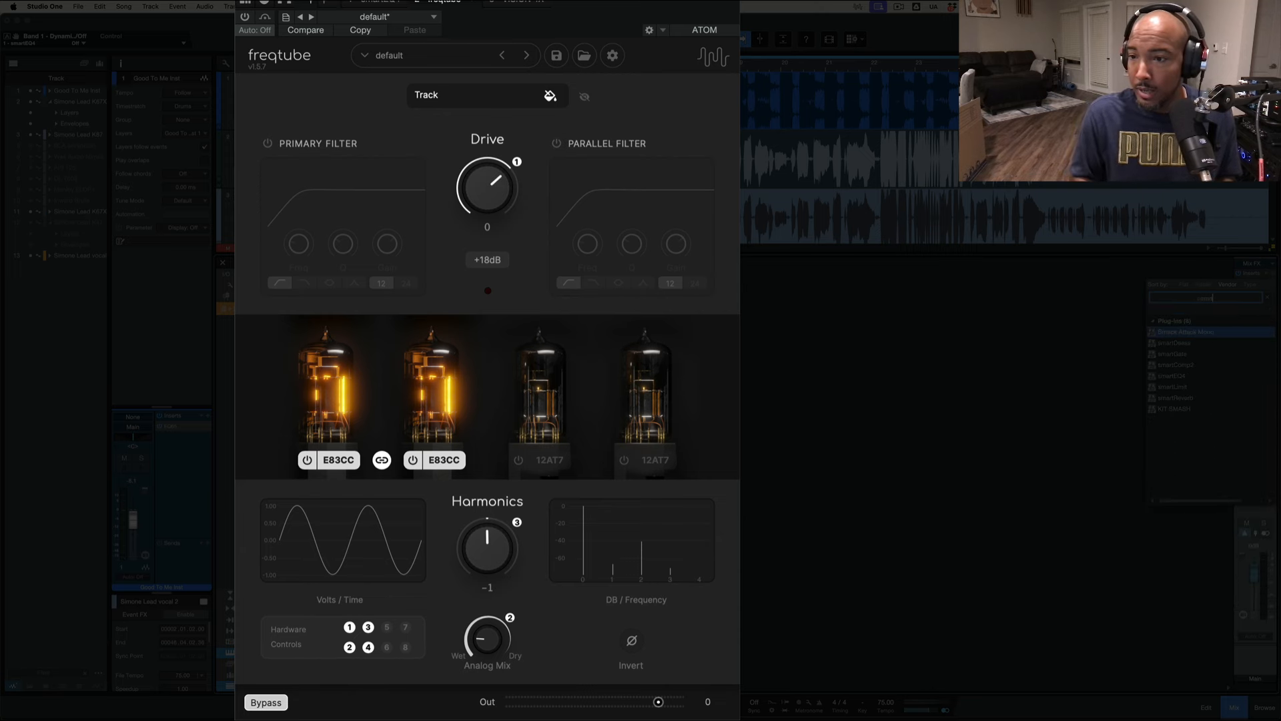
pyautogui.write('smart')
pyautogui.doubleClick(1216, 354)
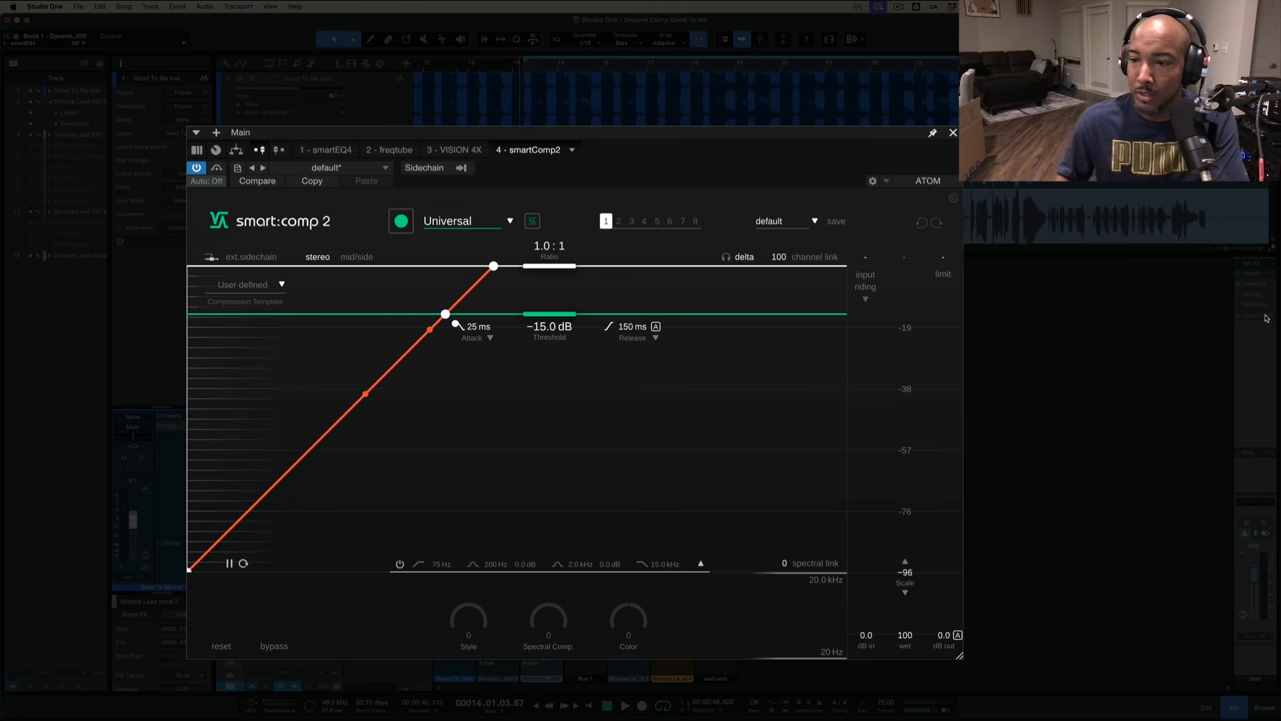
pyautogui.moveTo(1266, 318); pyautogui.dragTo(1233, 296)
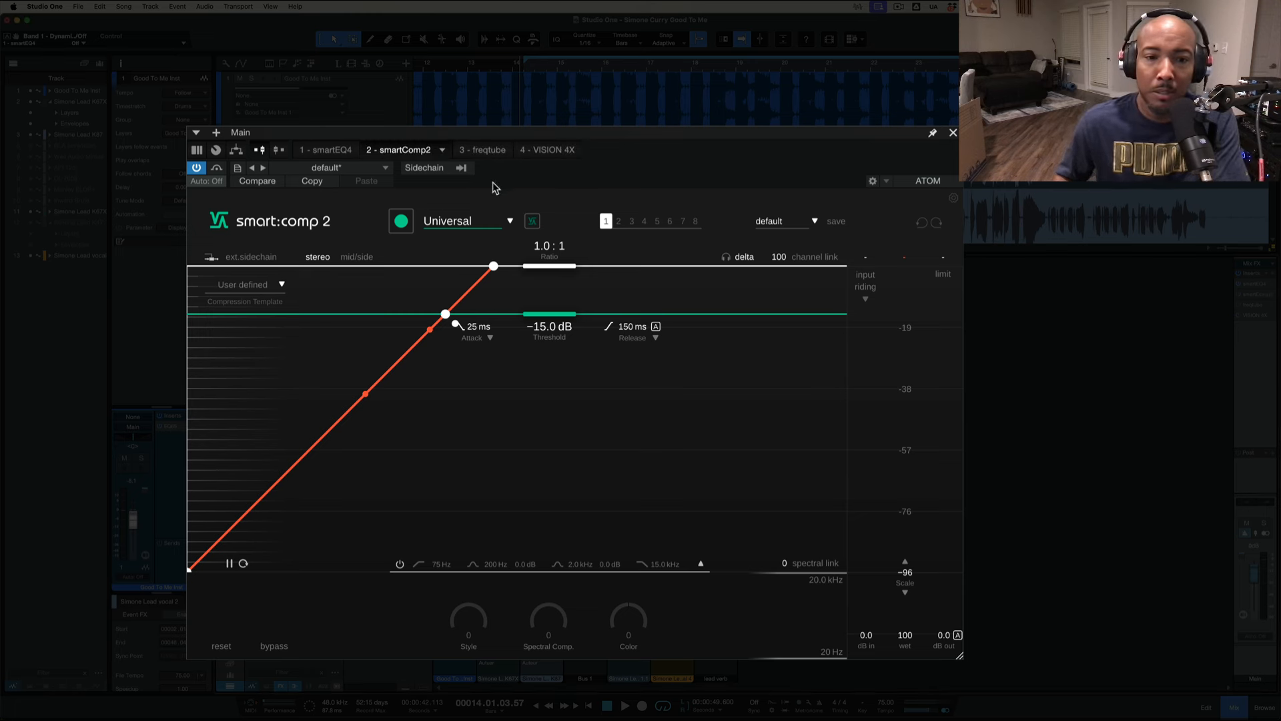
# - Play the song so the fresh smart:comp 2 learns its compression with the Universal profile, and stop playback
pyautogui.press('space')
pyautogui.click(401, 223)
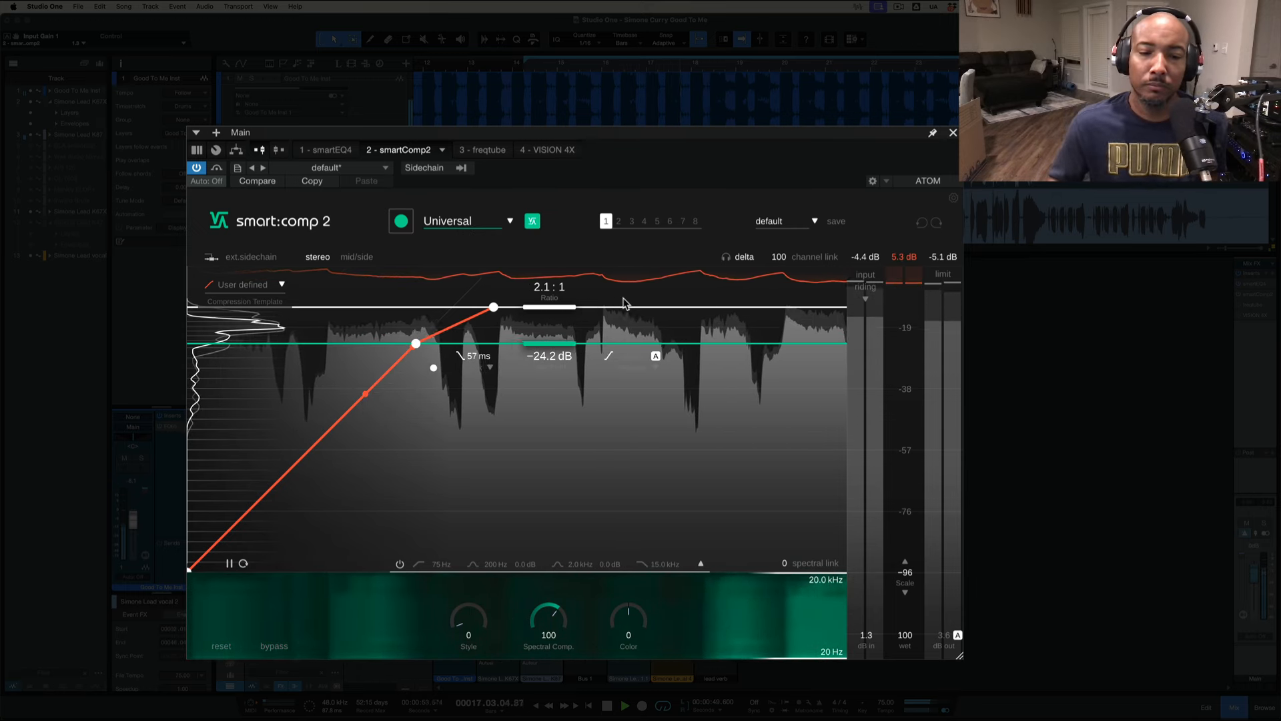
pyautogui.press('space')
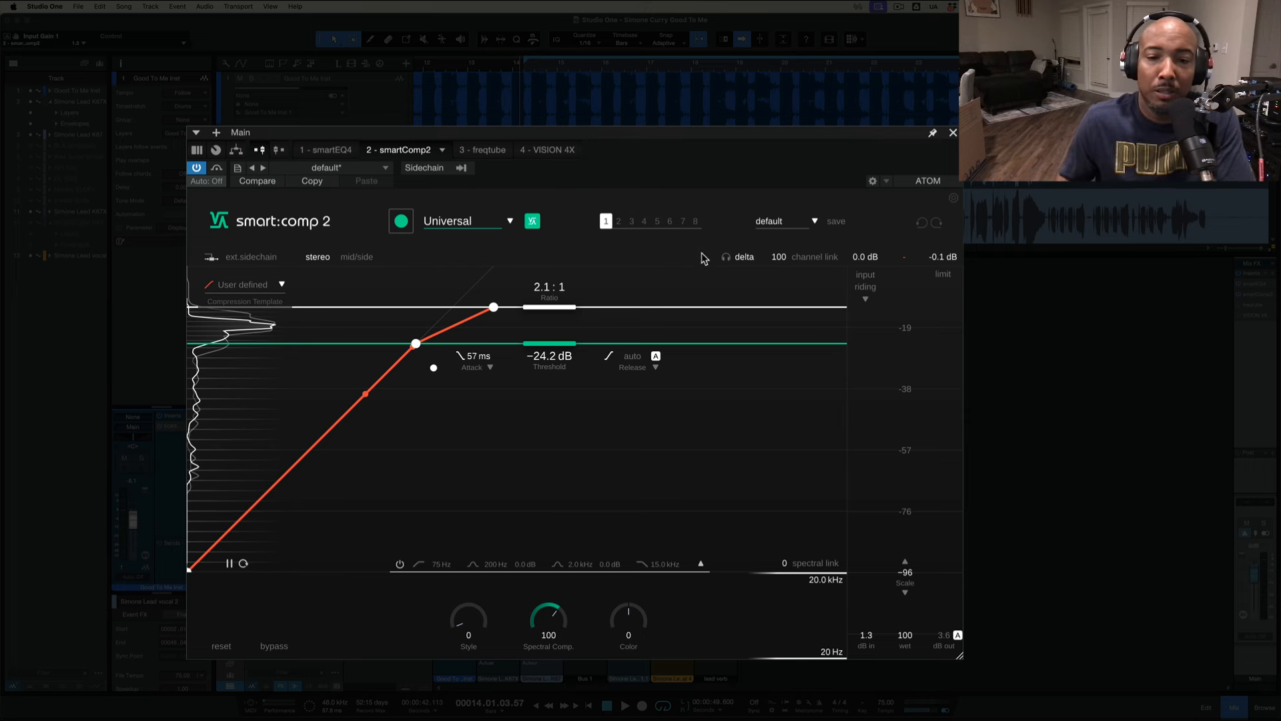
# - Switch off automatic release and set the compressor's release to 309 ms and its attack to 20 ms
pyautogui.click(635, 369)
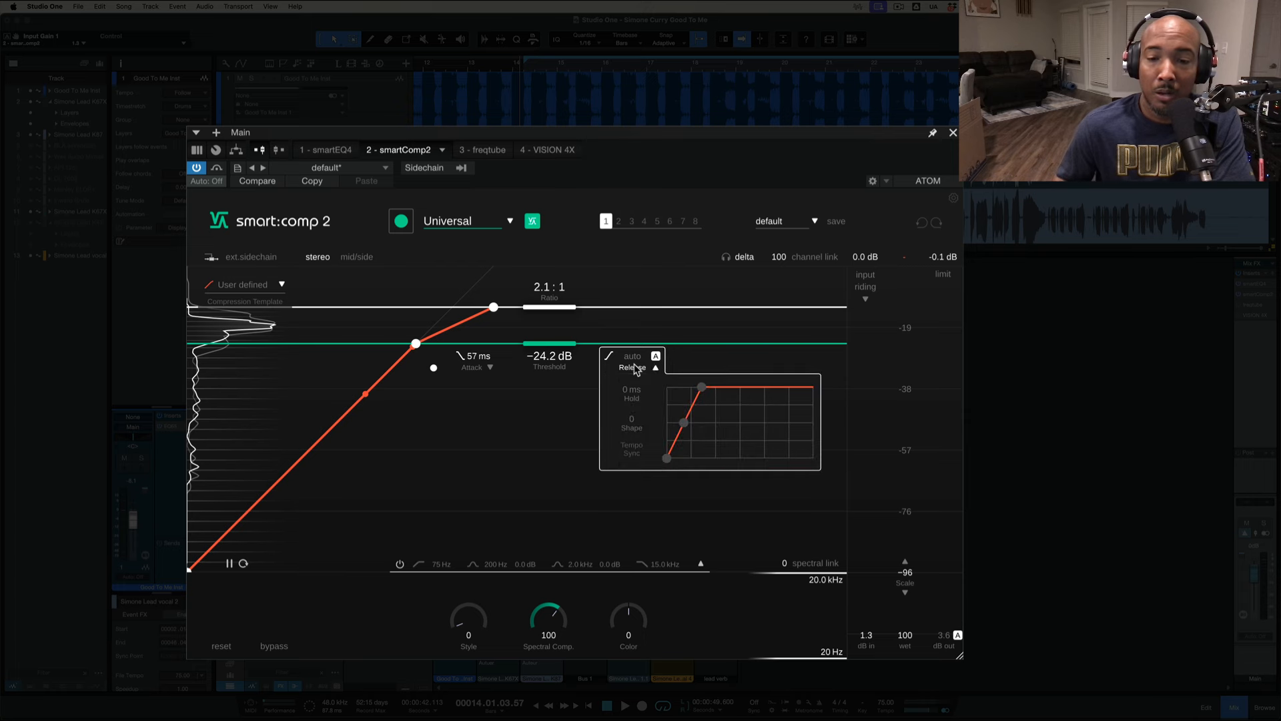
pyautogui.click(645, 358)
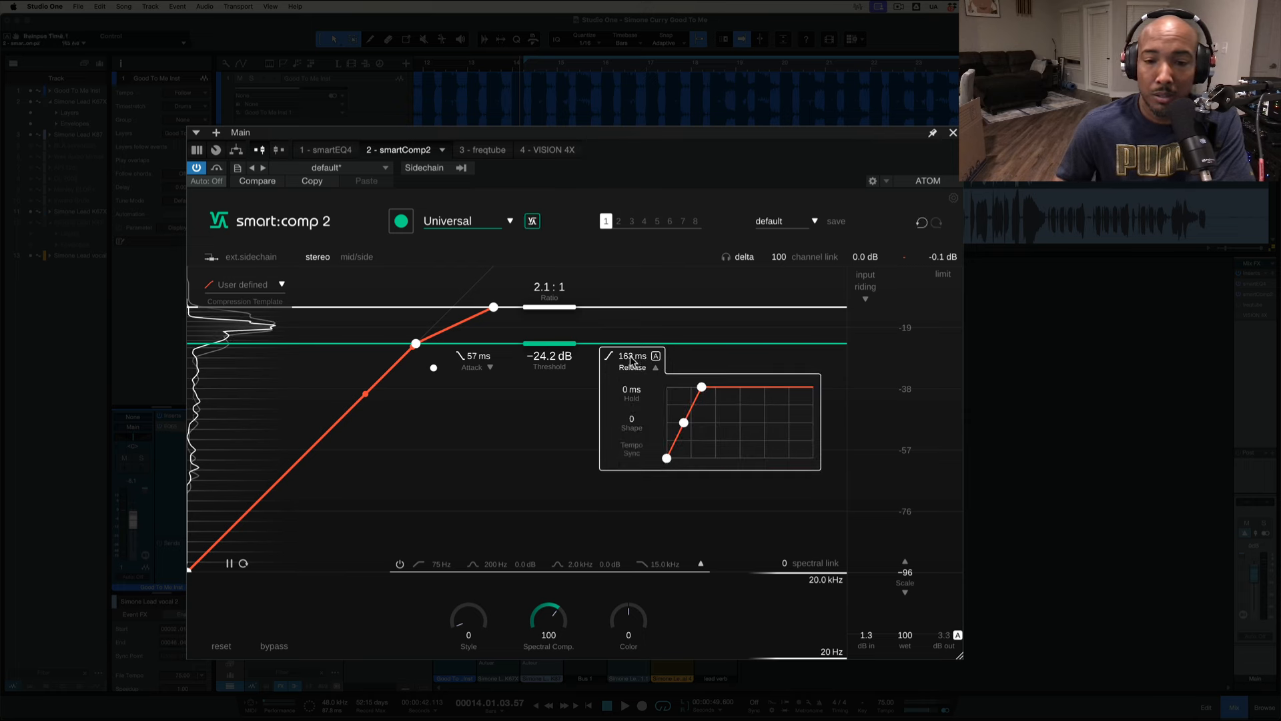
pyautogui.moveTo(632, 360)
pyautogui.mouseDown()
pyautogui.moveTo(628, 380)
pyautogui.moveTo(639, 351)
pyautogui.mouseUp()
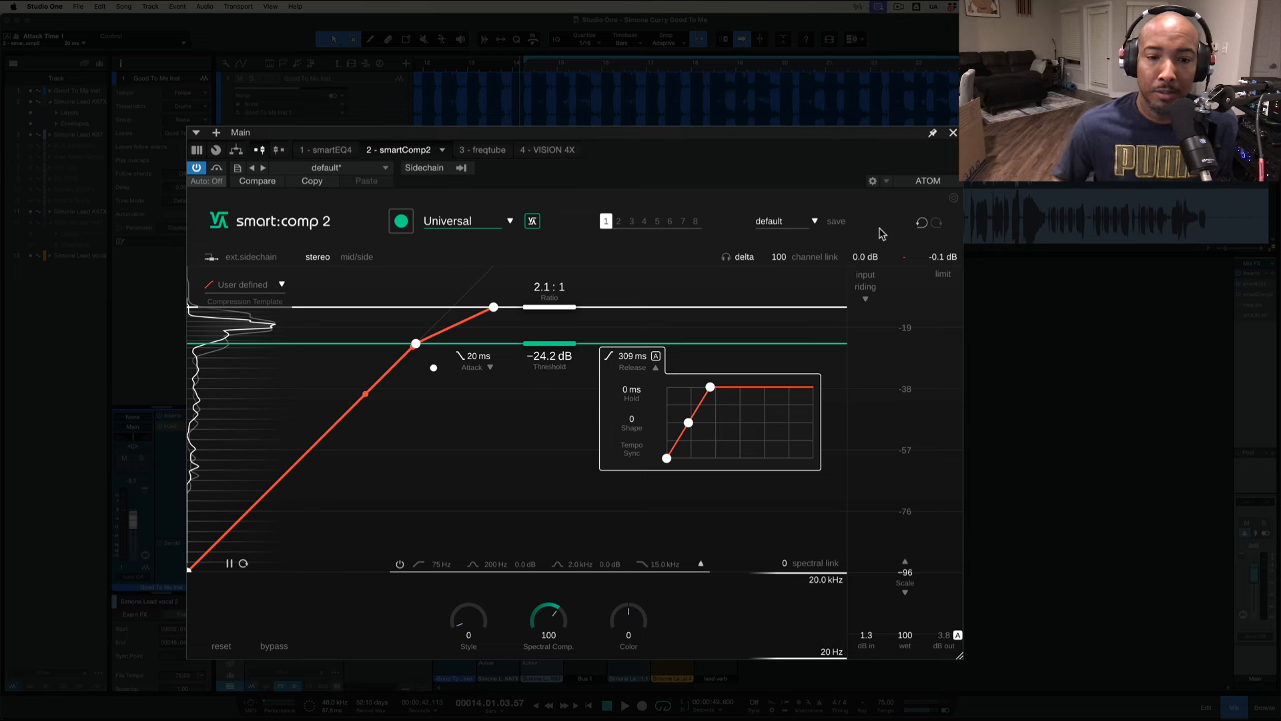
# - Raise the smart:comp 2 threshold to -17.3 dB while the song plays, and stop playback
pyautogui.press('space')
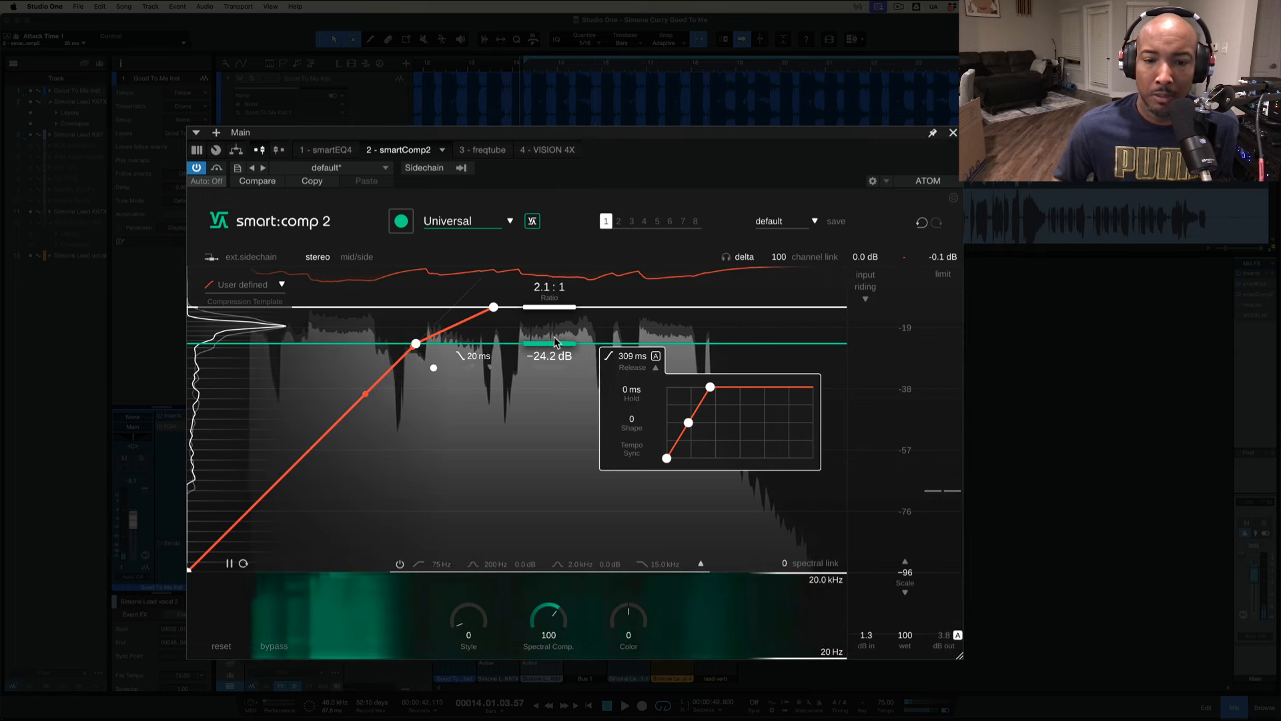
pyautogui.scroll(4, 554, 332)
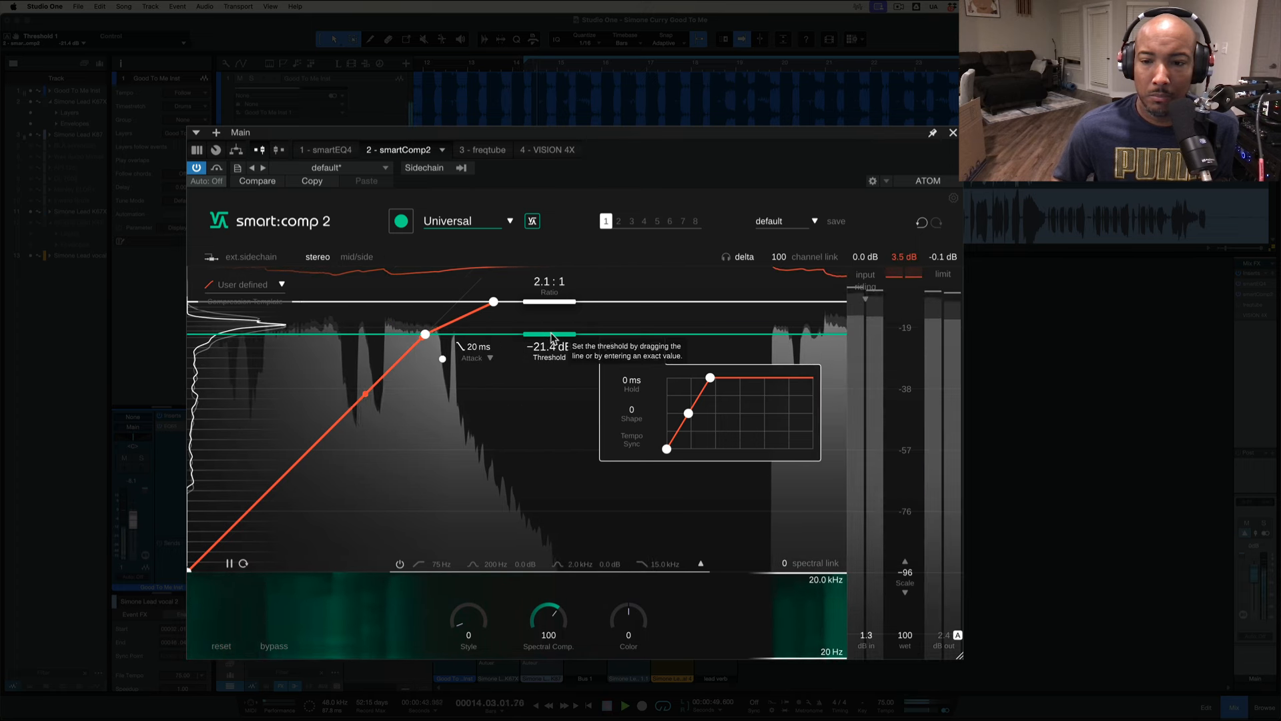
pyautogui.scroll(1, 551, 336)
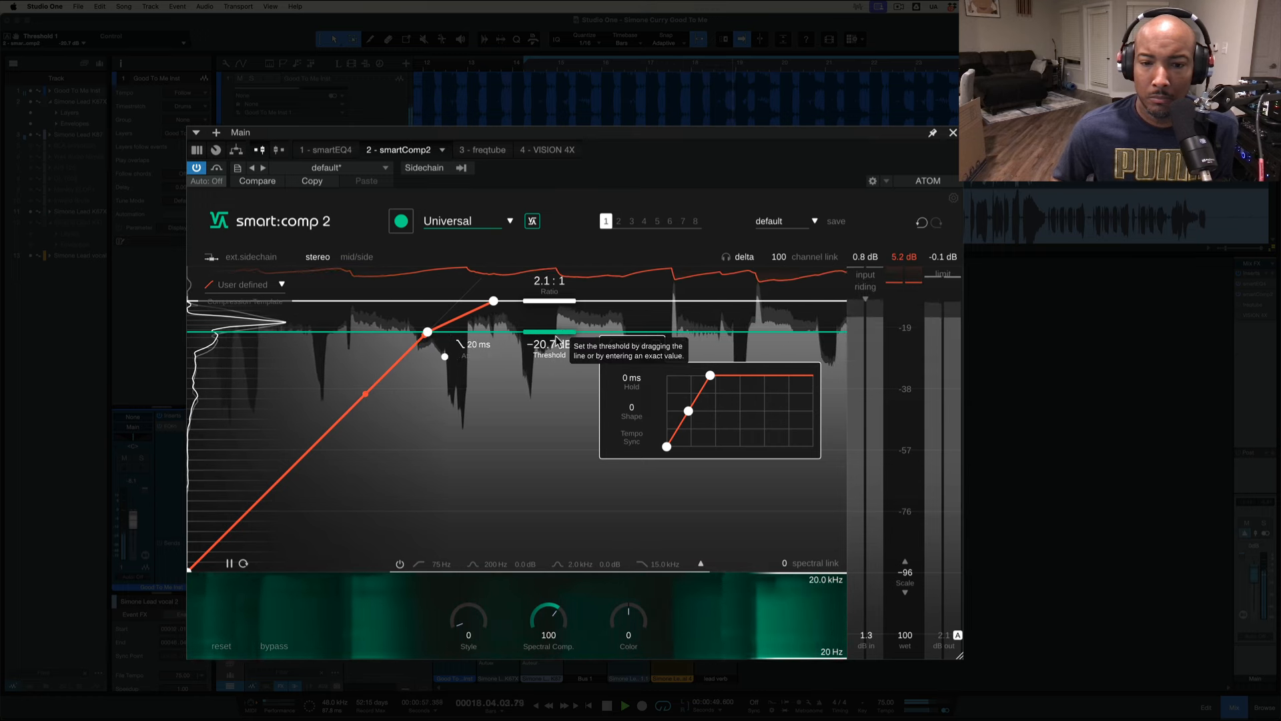
pyautogui.moveTo(557, 339); pyautogui.dragTo(557, 324)
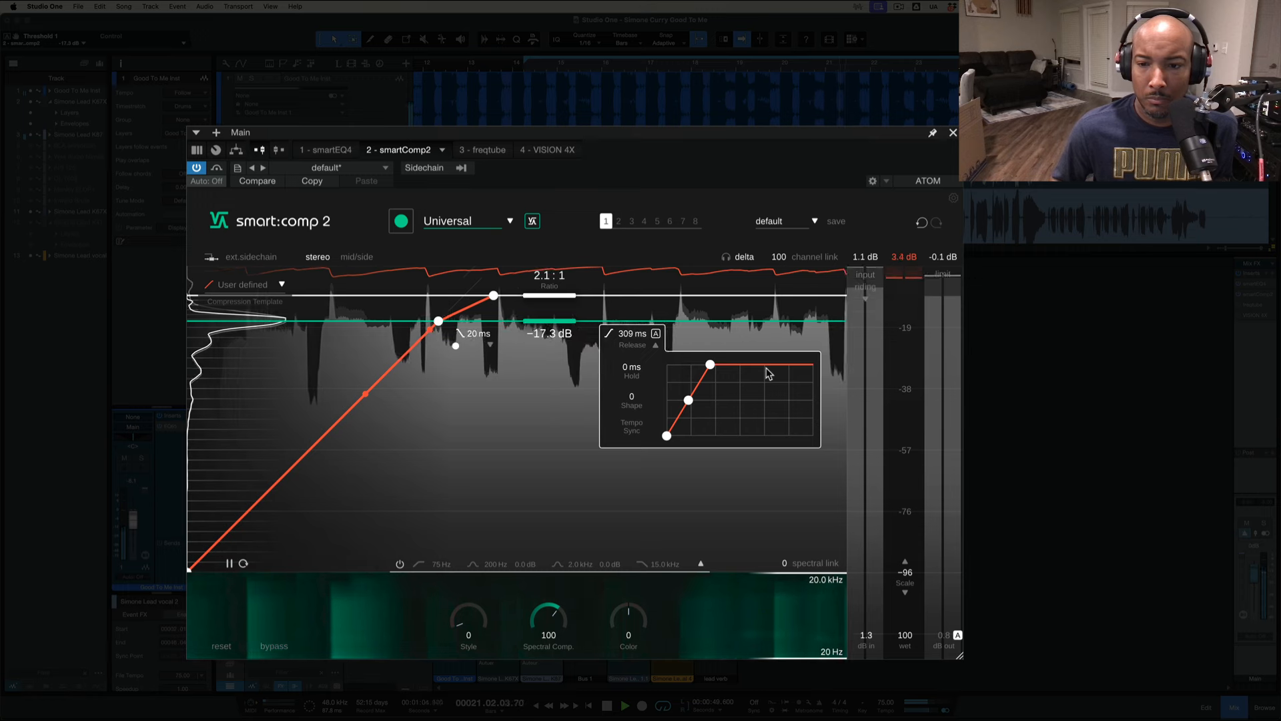
pyautogui.press('space')
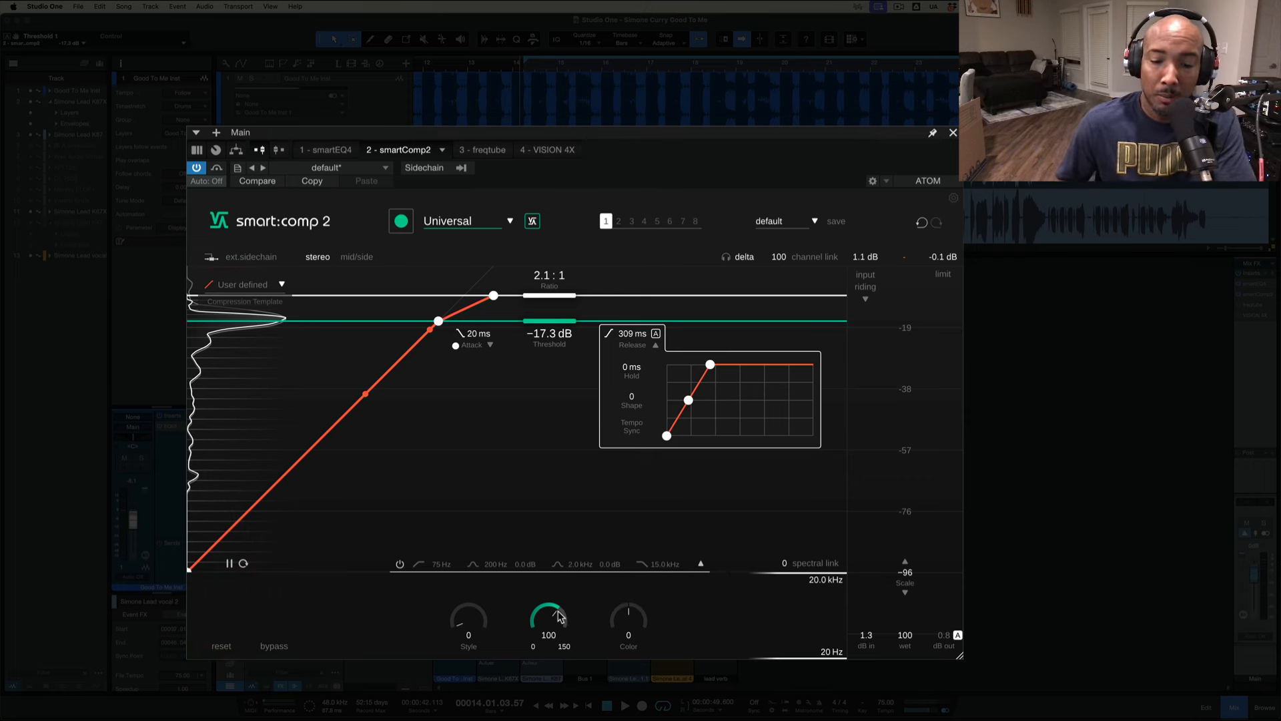
# - Try the spectral compression at 150 and set it to 82
pyautogui.moveTo(563, 622); pyautogui.dragTo(543, 518)
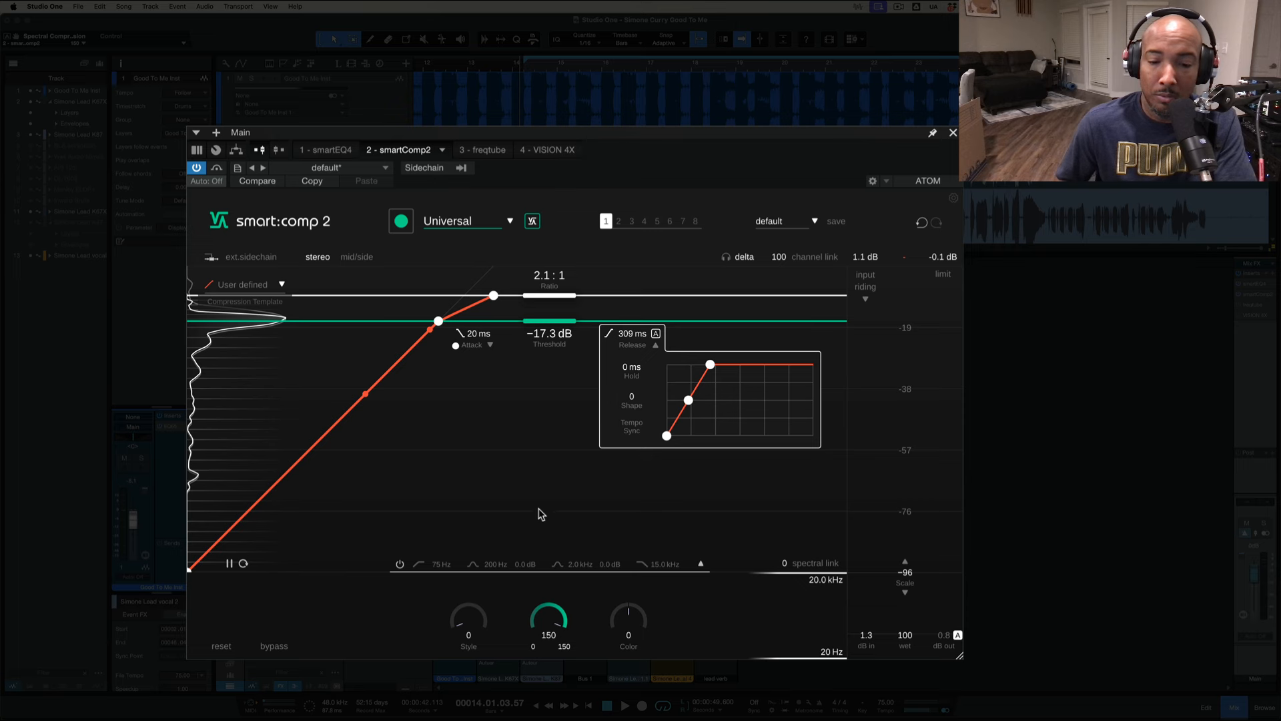
pyautogui.moveTo(551, 624)
pyautogui.mouseDown()
pyautogui.moveTo(551, 718)
pyautogui.moveTo(551, 624)
pyautogui.mouseUp()
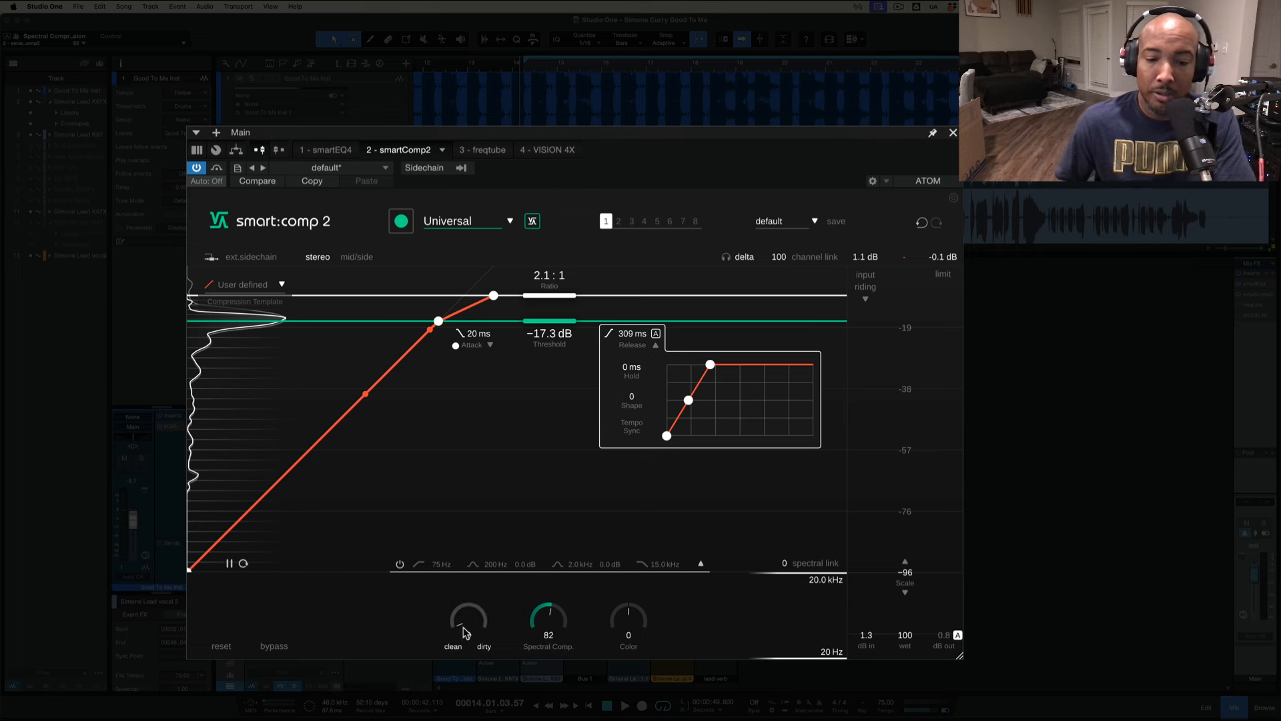
# - Try a dirtier compression style of 23 during playback and return the style to 0
pyautogui.moveTo(464, 640)
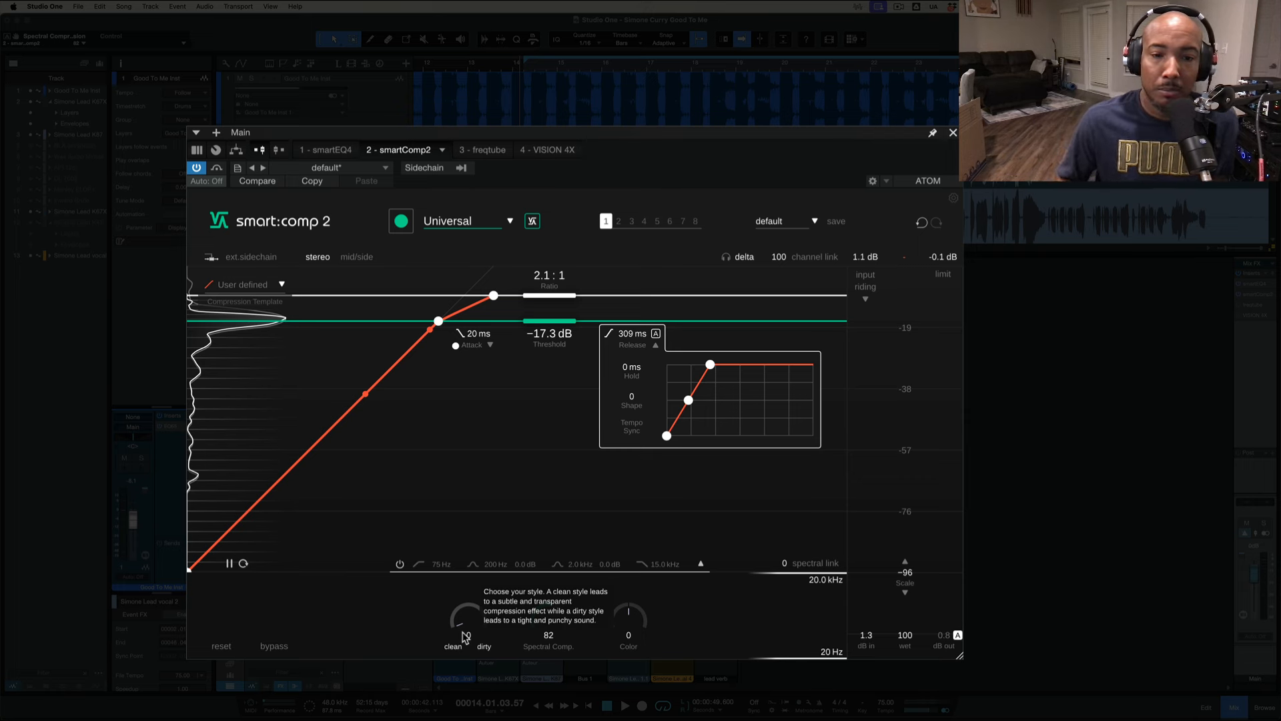
pyautogui.press('space')
pyautogui.moveTo(465, 639)
pyautogui.mouseDown()
pyautogui.moveTo(483, 448)
pyautogui.moveTo(467, 563)
pyautogui.moveTo(485, 630)
pyautogui.mouseUp()
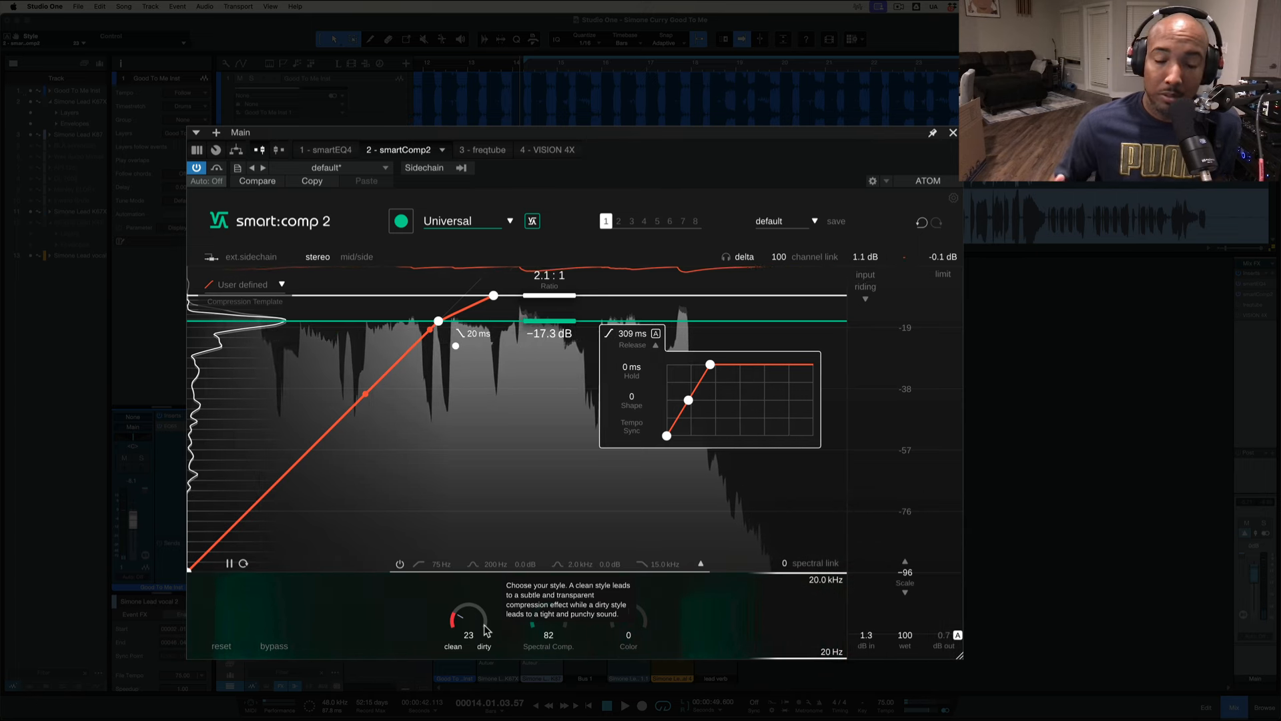
pyautogui.moveTo(468, 623); pyautogui.dragTo(470, 678)
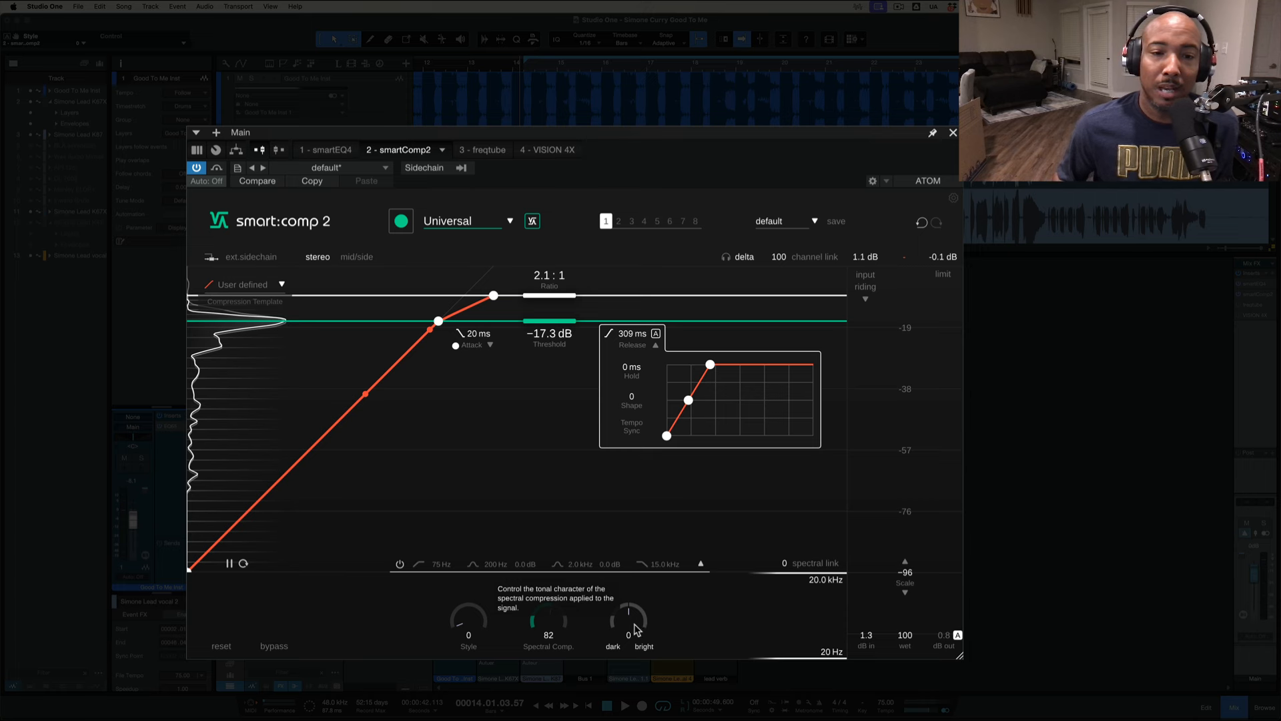
# - Open freqtube on the Main bus and take it out of bypass
pyautogui.click(491, 151)
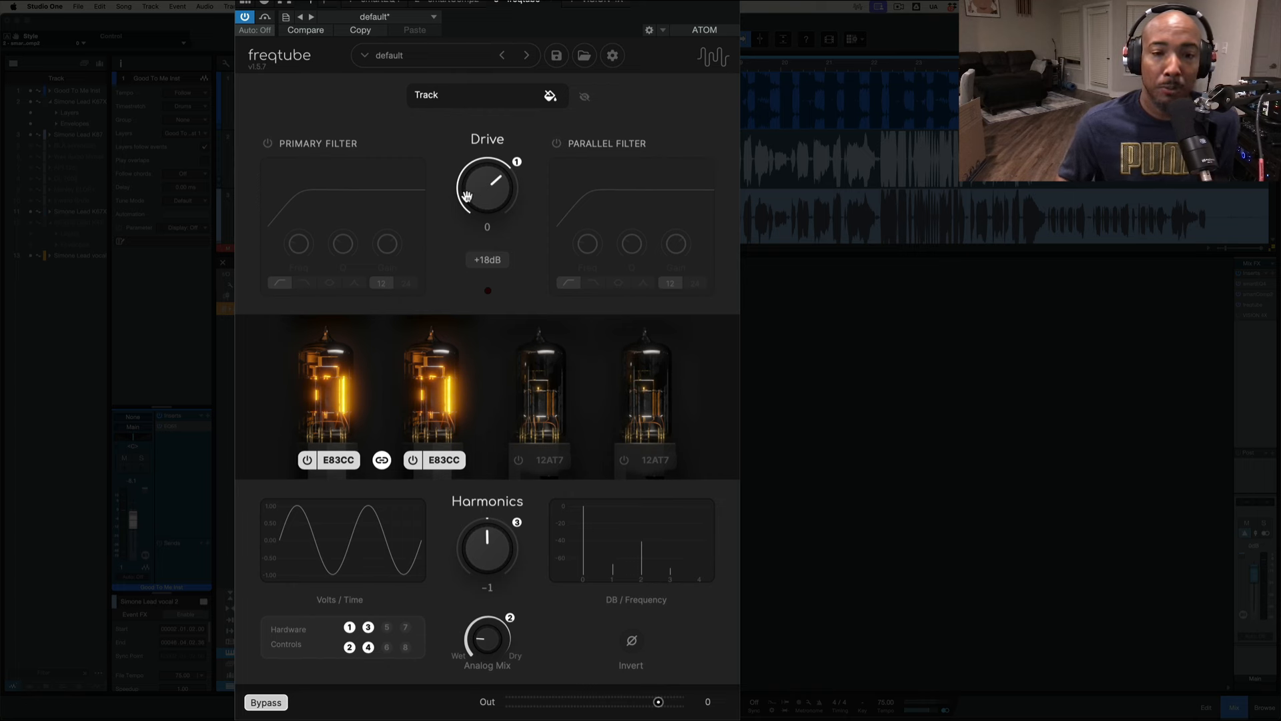
pyautogui.click(270, 702)
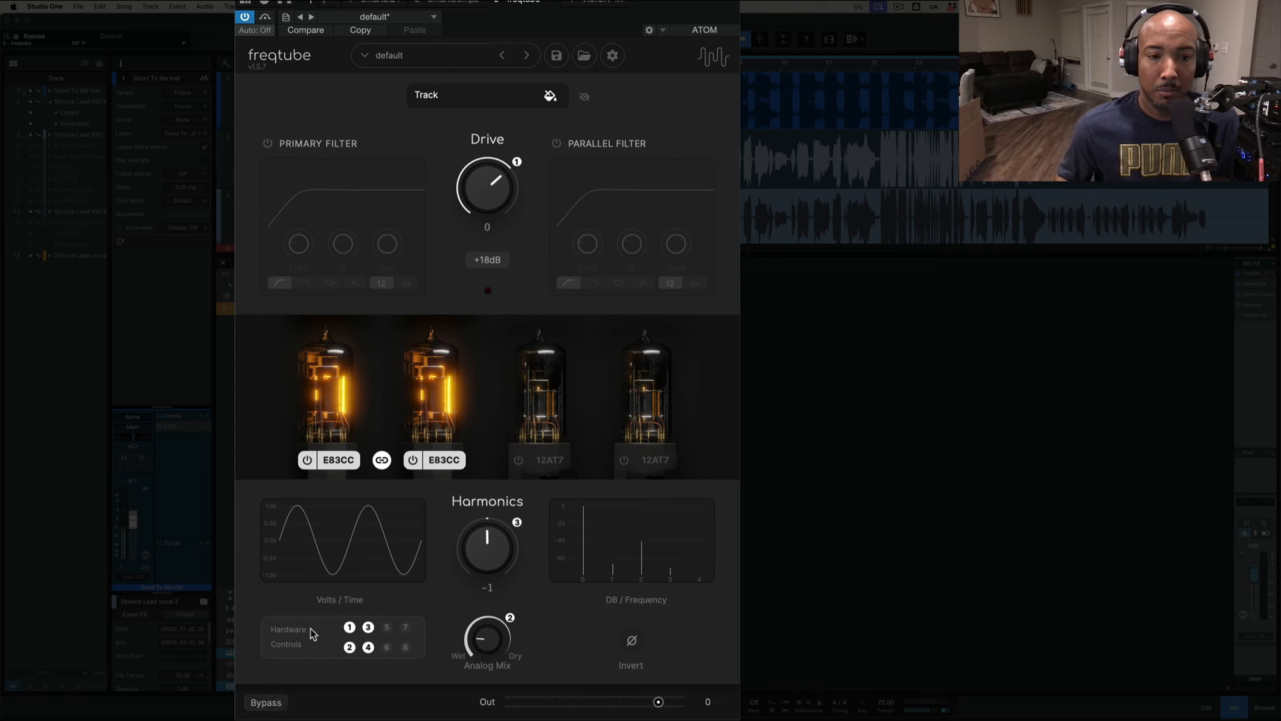
pyautogui.click(268, 702)
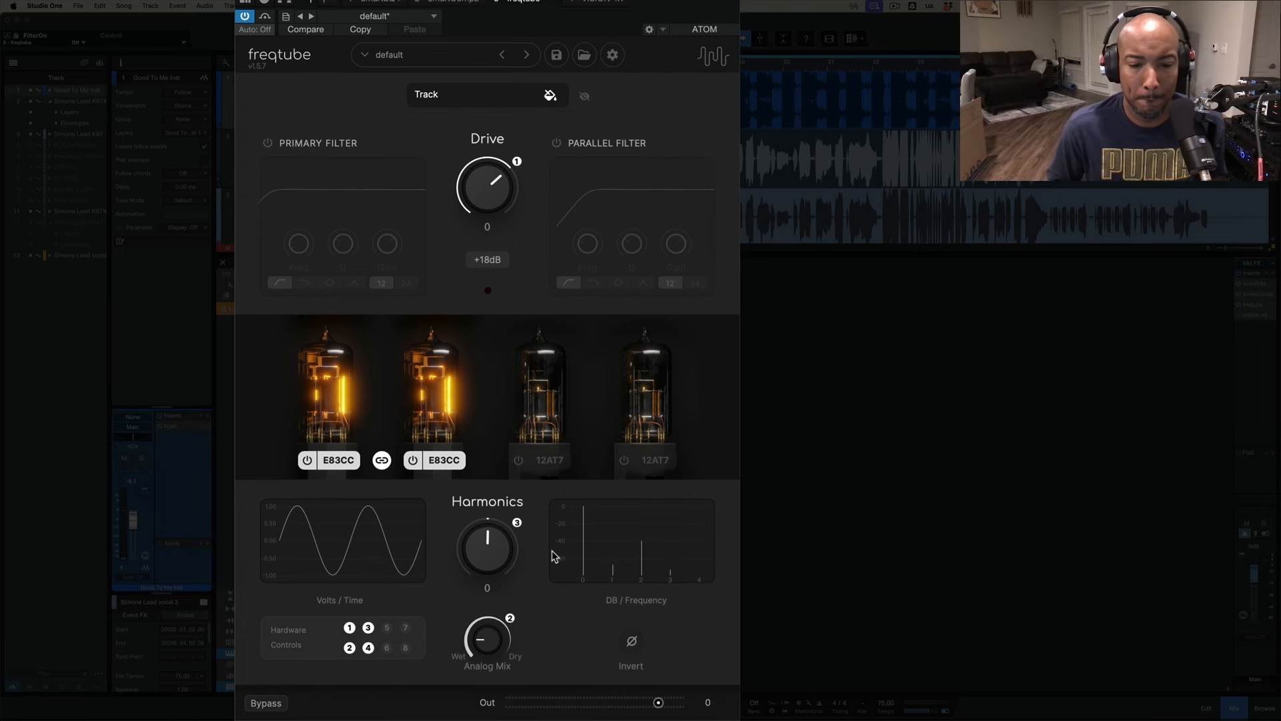
# - Play the song and switch freqtube from the E83CC tube pair to the 12AT7 pair
pyautogui.press('space')
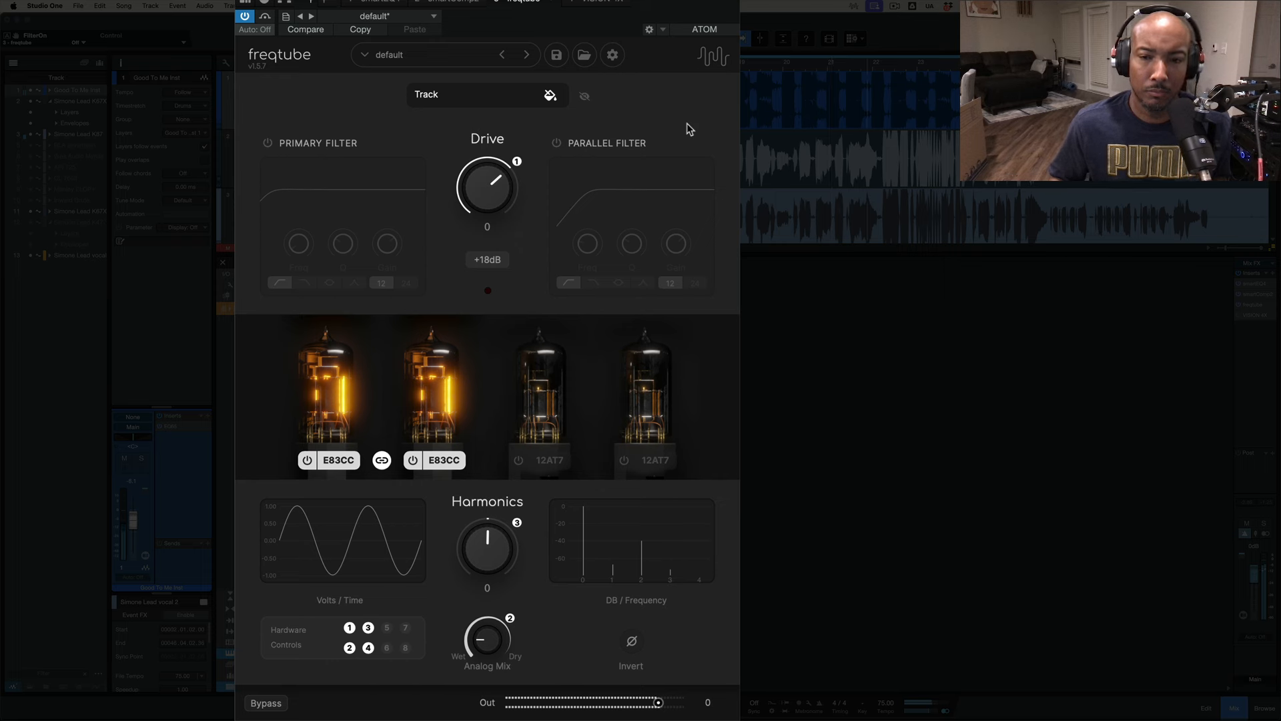
pyautogui.click(307, 460)
pyautogui.click(413, 459)
pyautogui.click(518, 459)
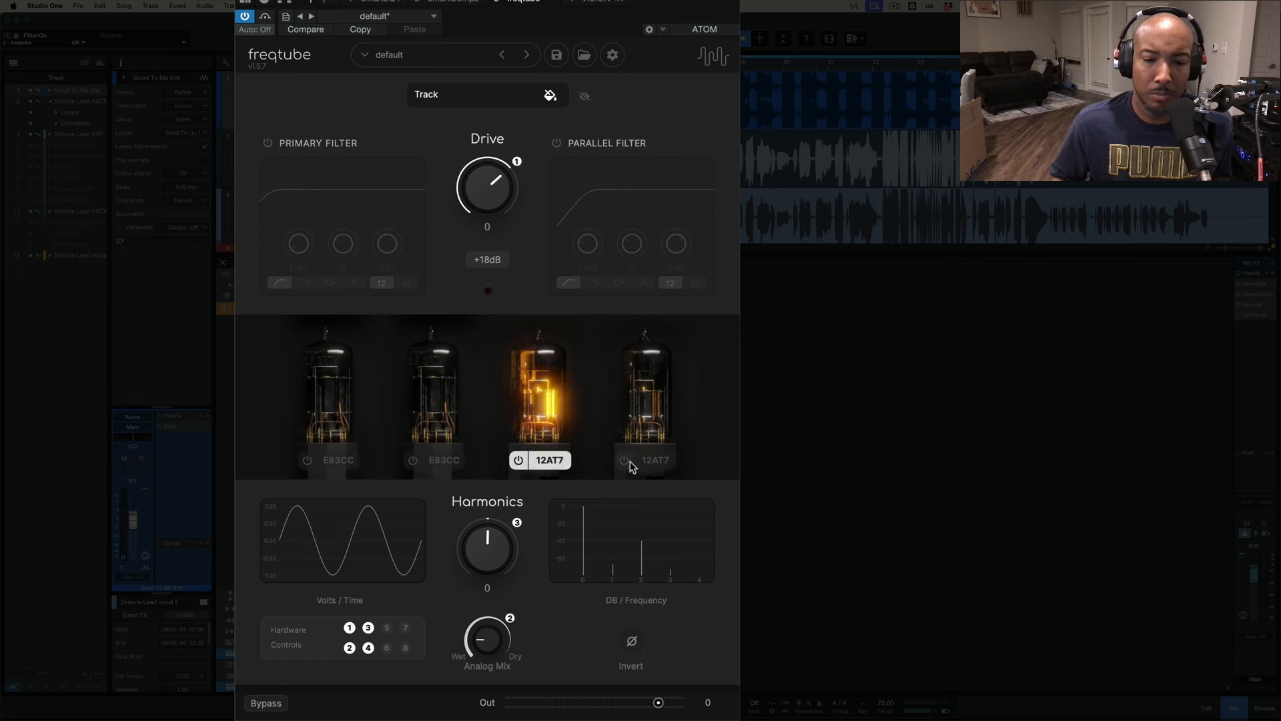
pyautogui.click(625, 460)
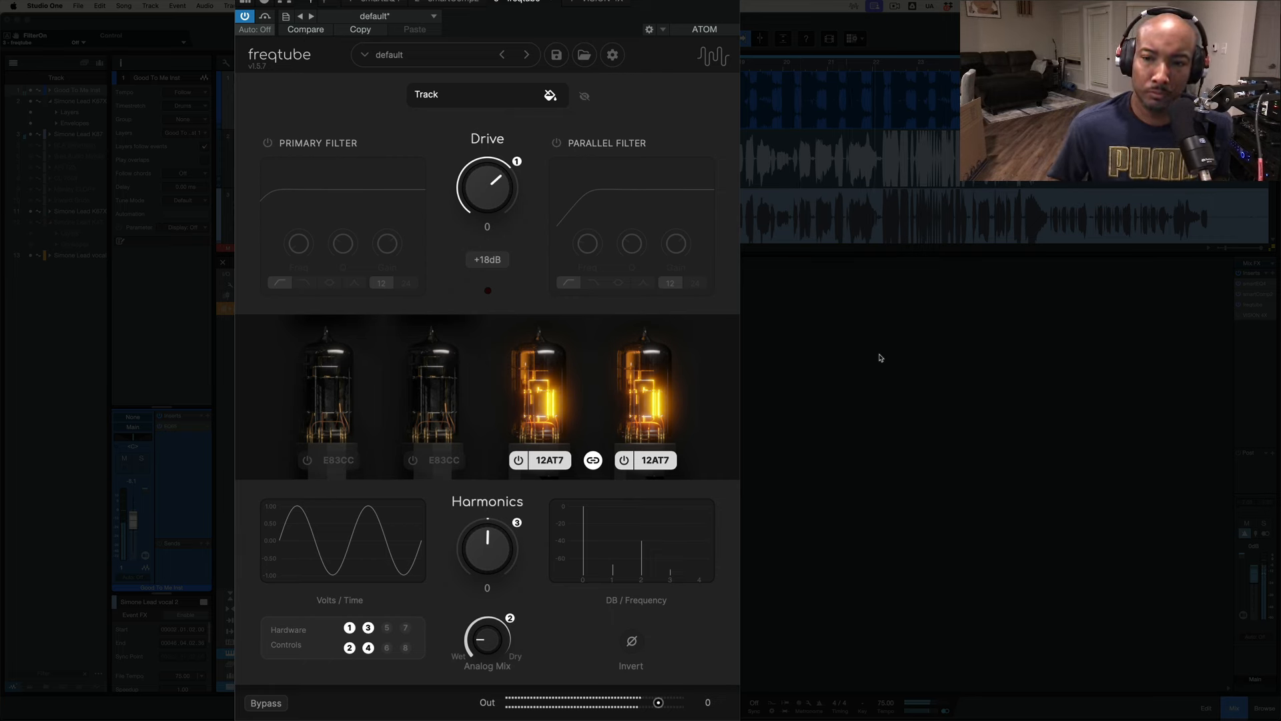
# - Switch both 12AT7 tubes off and turn the two E83CC tubes back on
pyautogui.click(518, 459)
pyautogui.click(624, 460)
pyautogui.click(307, 460)
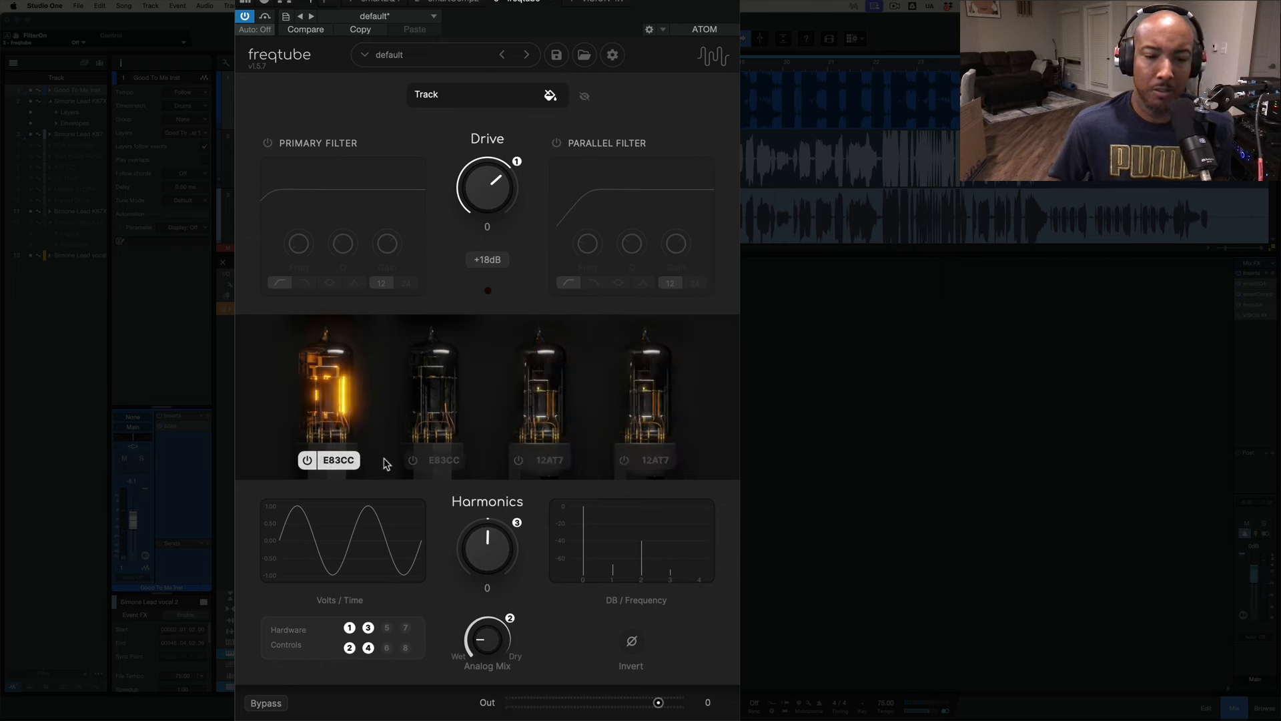
pyautogui.click(415, 459)
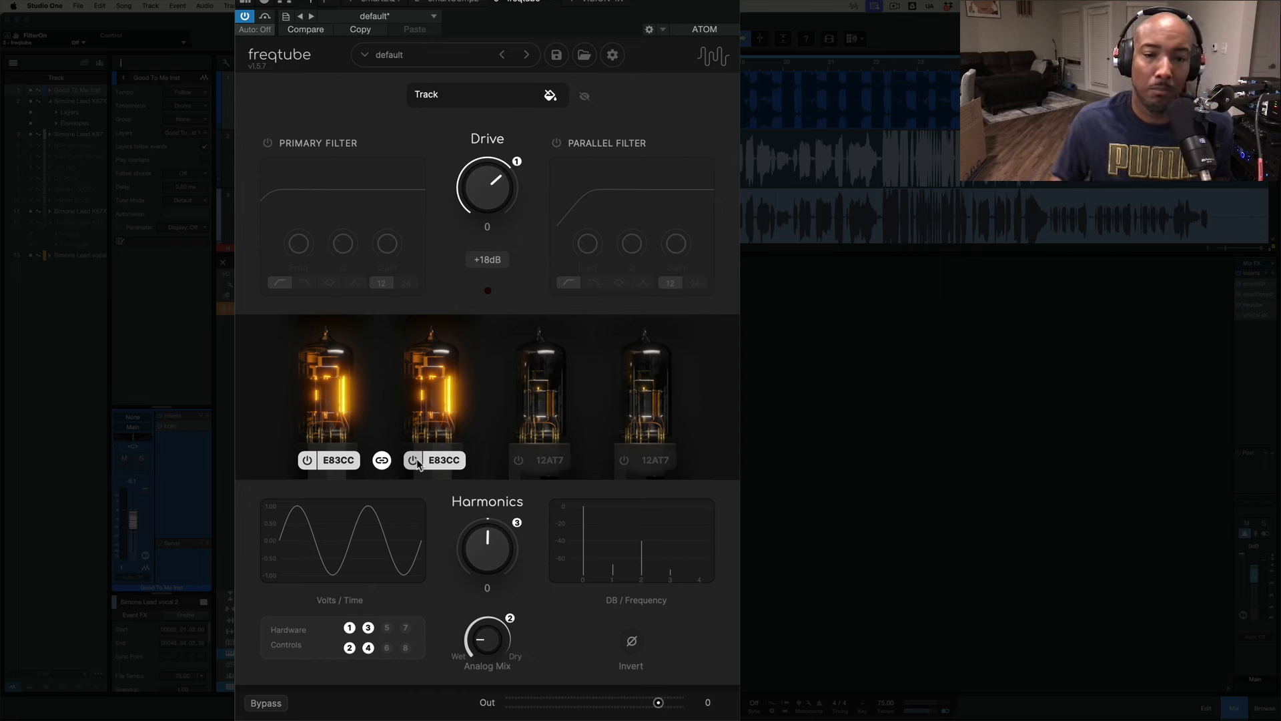
# - Compare the song with freqtube bypassed and active during playback, leaving it active
pyautogui.click(271, 705)
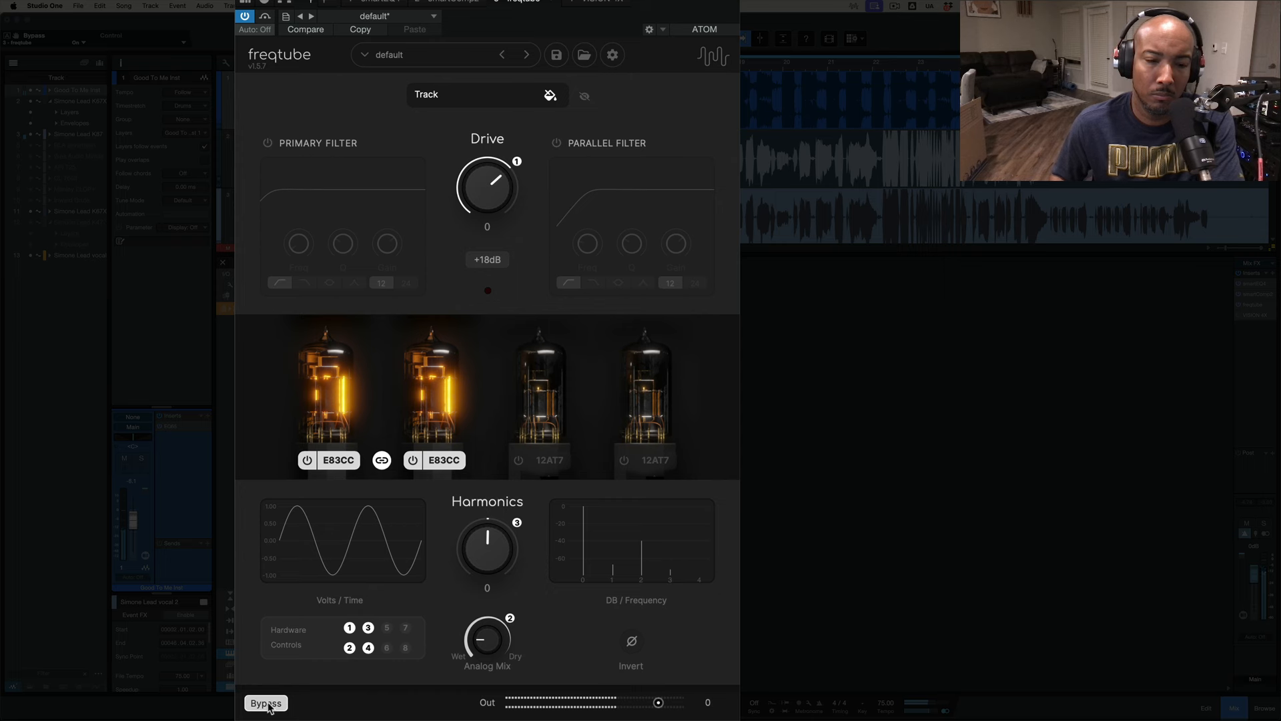
pyautogui.click(270, 706)
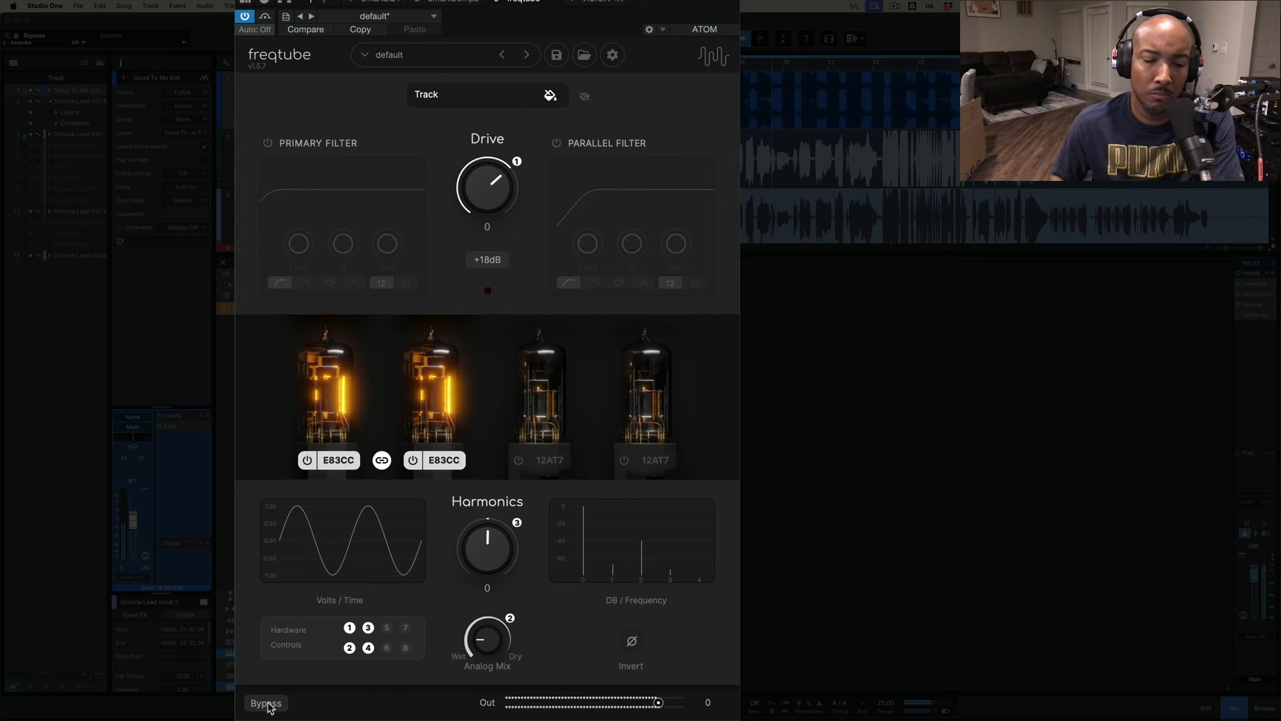
pyautogui.click(269, 706)
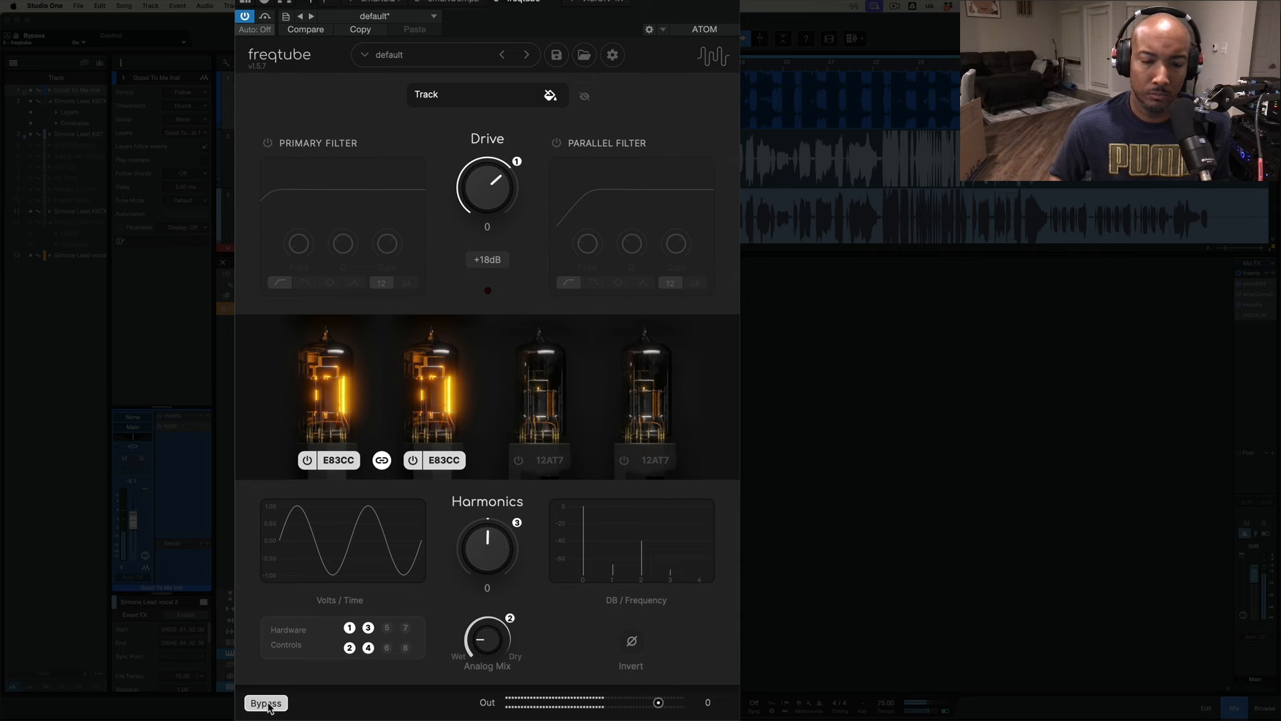
pyautogui.click(267, 704)
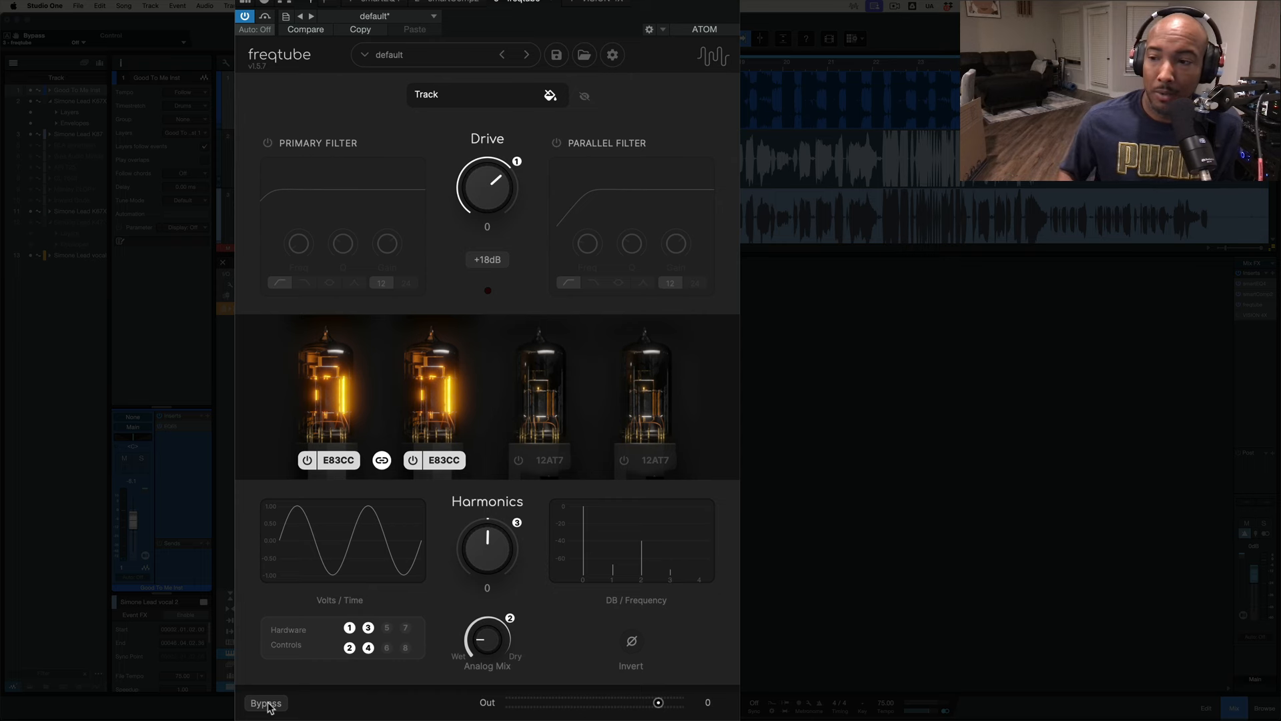
pyautogui.click(1275, 275)
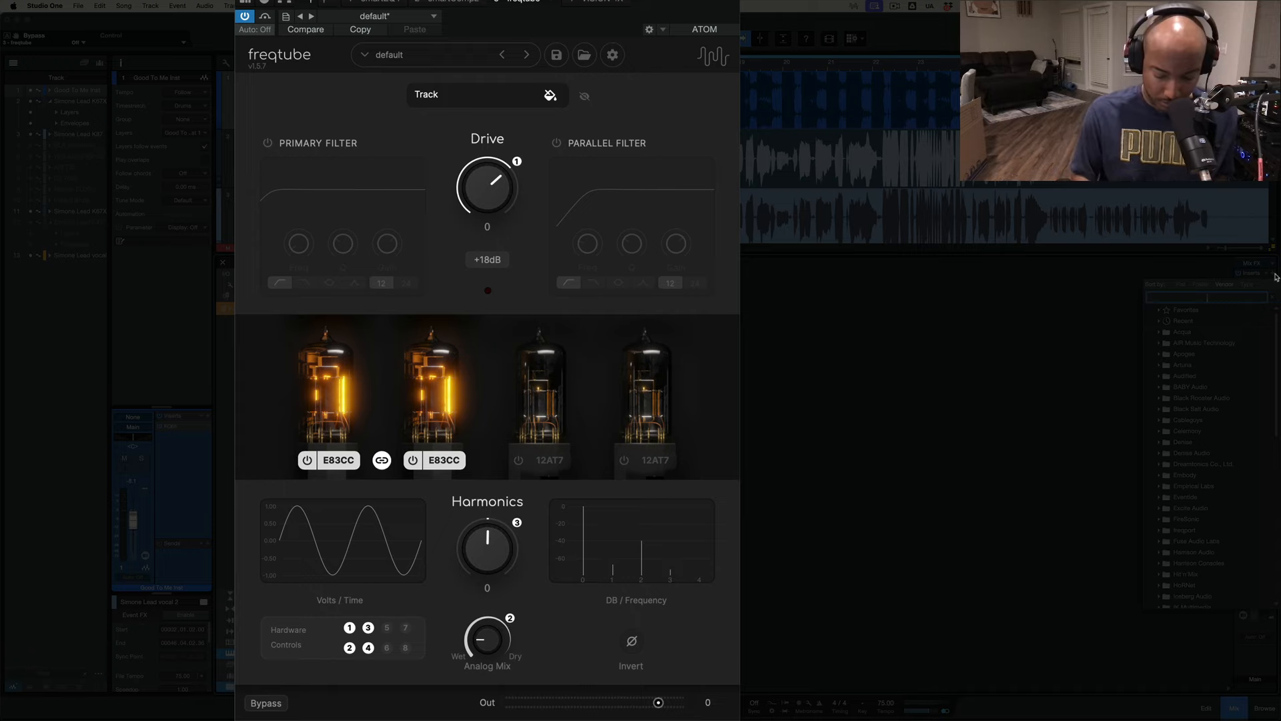
pyautogui.write('landr')
pyautogui.hotkey('ctrl', 'Right')
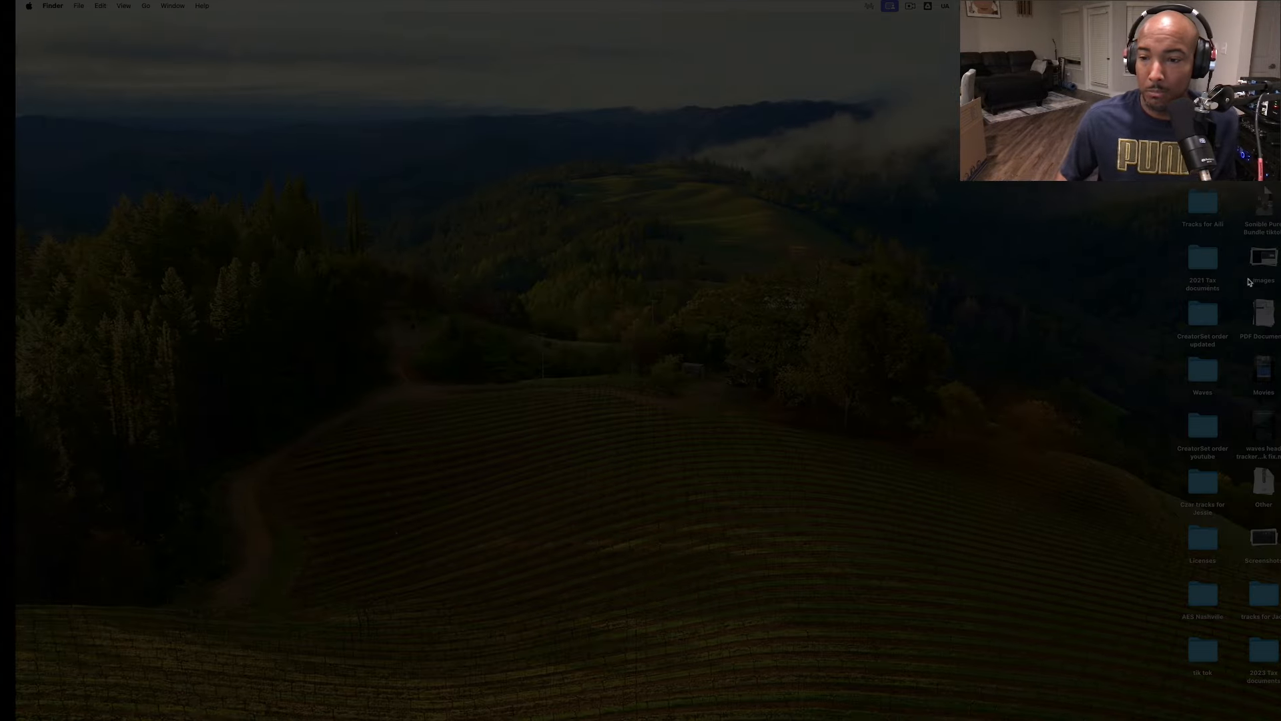
pyautogui.hotkey('ctrl', 'Left')
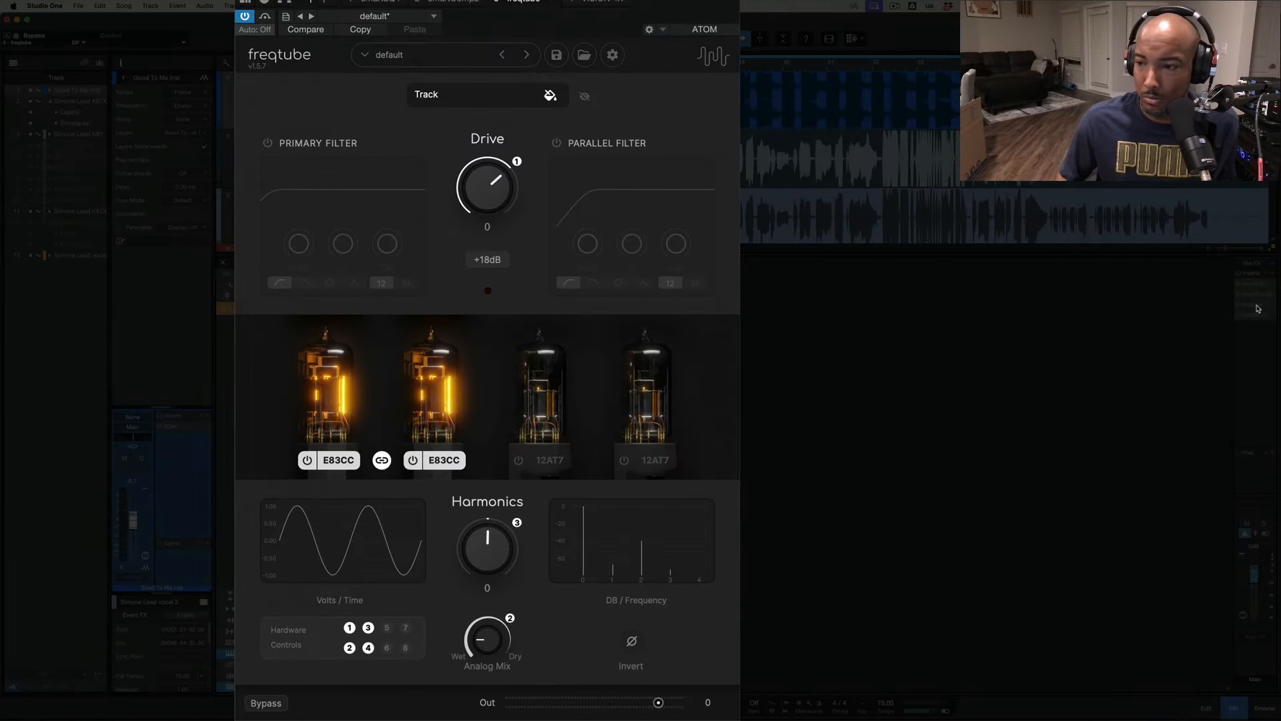
# - Search the plug-in list for LANDR and insert LANDR Mastering Pro on the Main bus
pyautogui.click(1272, 276)
pyautogui.write('red')
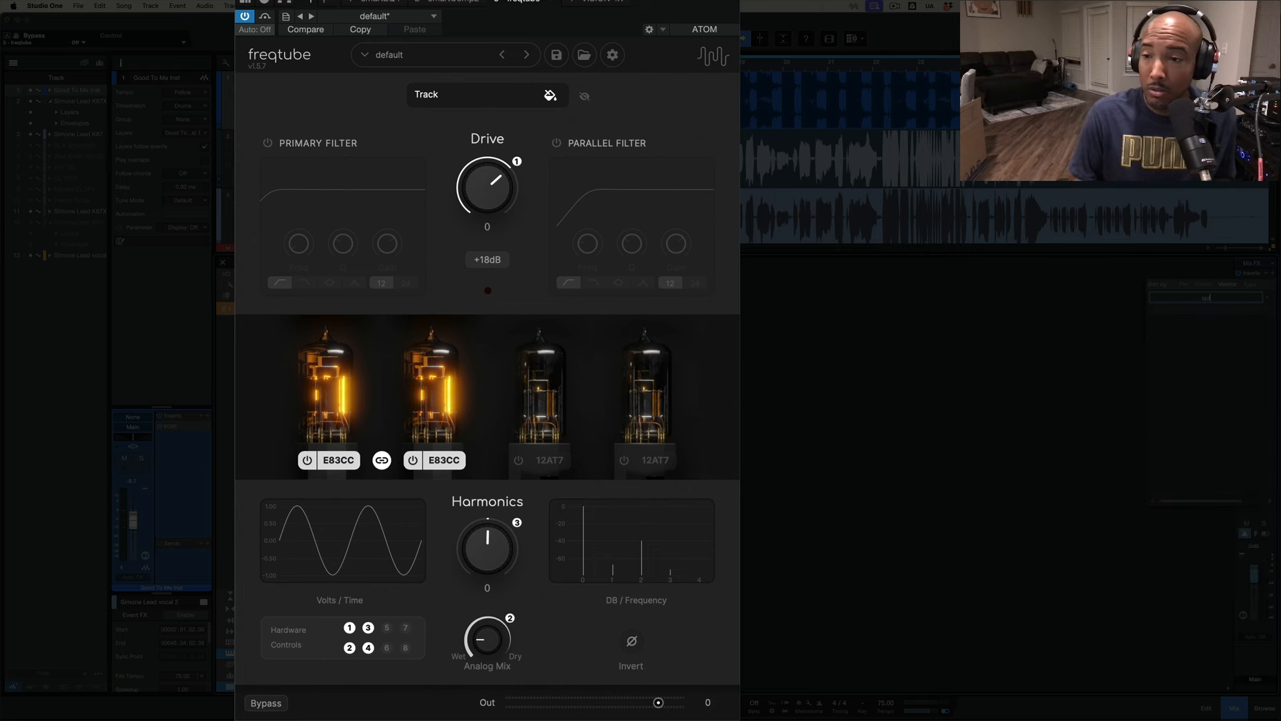
pyautogui.write('nd')
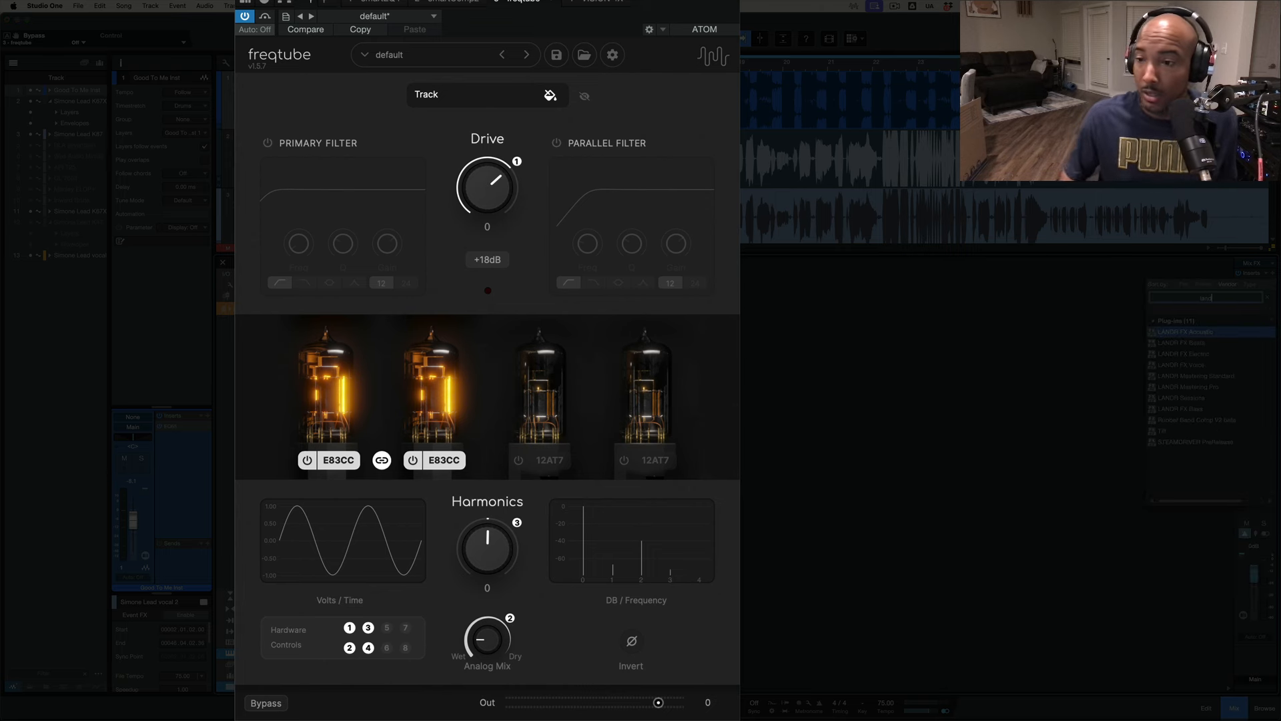
pyautogui.click(1245, 391)
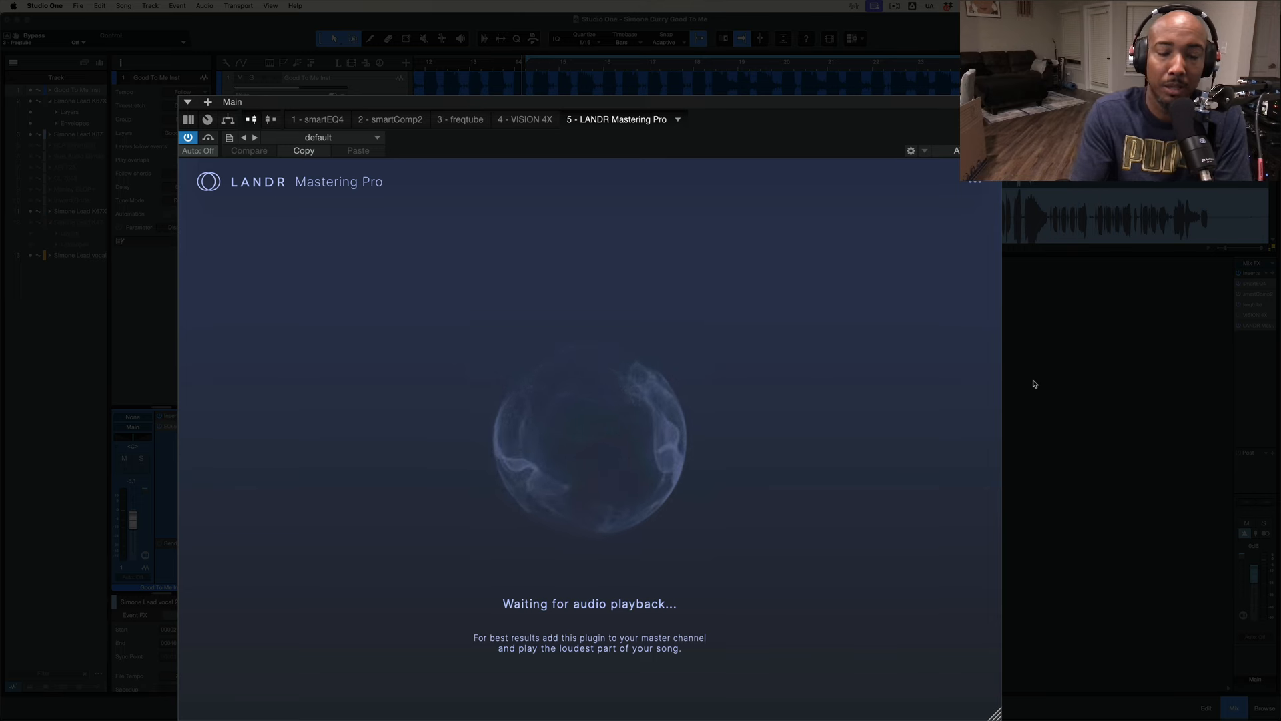
# - Play the song so LANDR Mastering Pro creates its master, and move the plug-in ahead of VISION 4X in the insert chain
pyautogui.press('space')
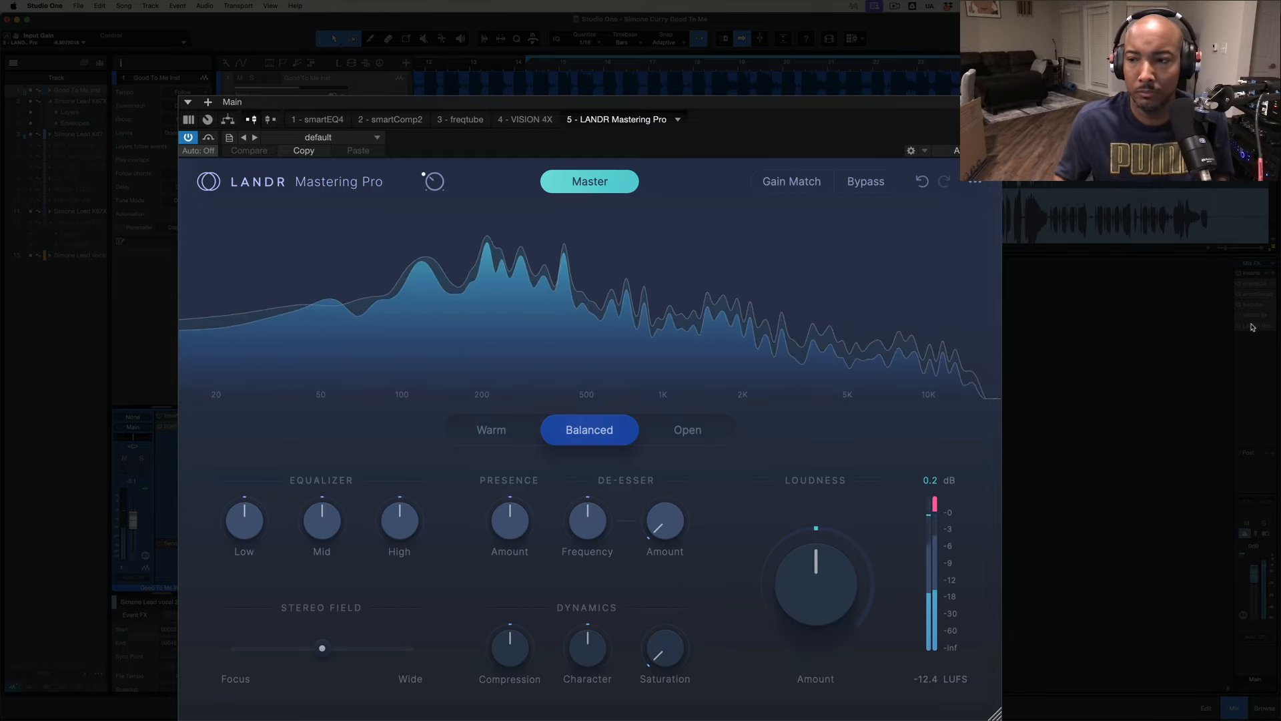
pyautogui.moveTo(1252, 327); pyautogui.dragTo(1252, 314)
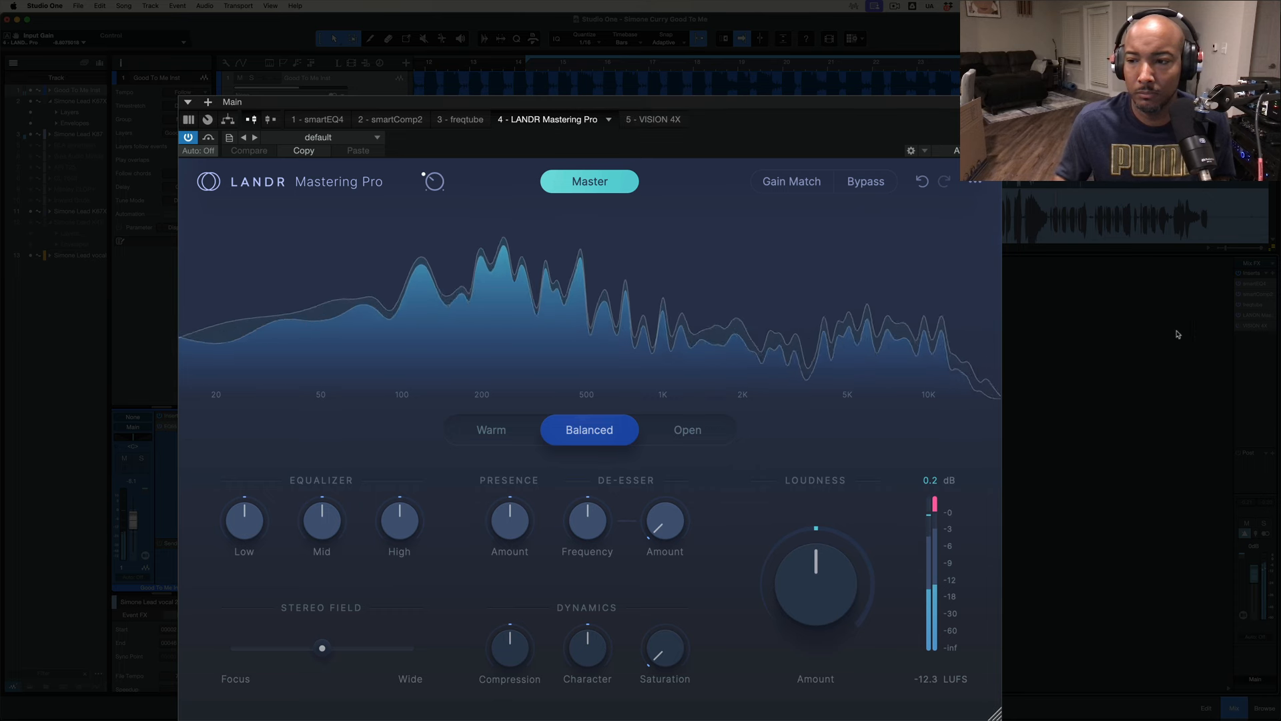
pyautogui.press('space')
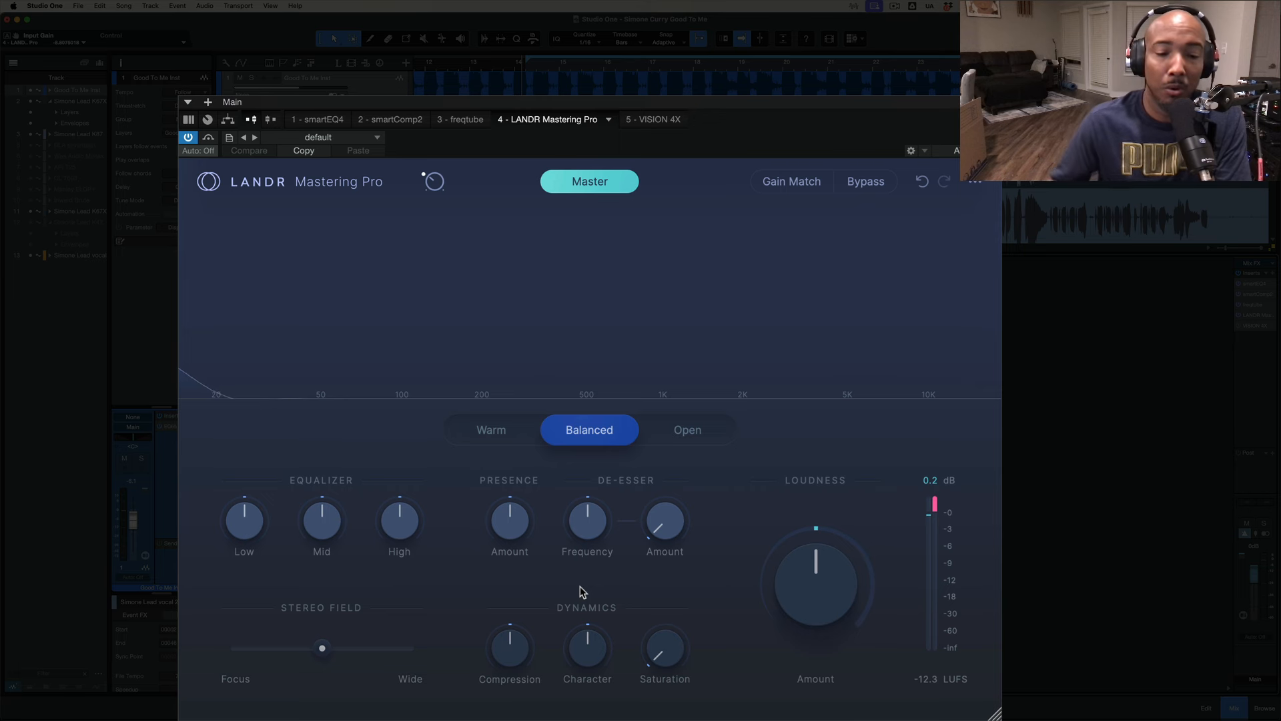
# - Turn on Gain Match in LANDR Mastering Pro and compare the bypassed and mastered sound during playback
pyautogui.moveTo(309, 652)
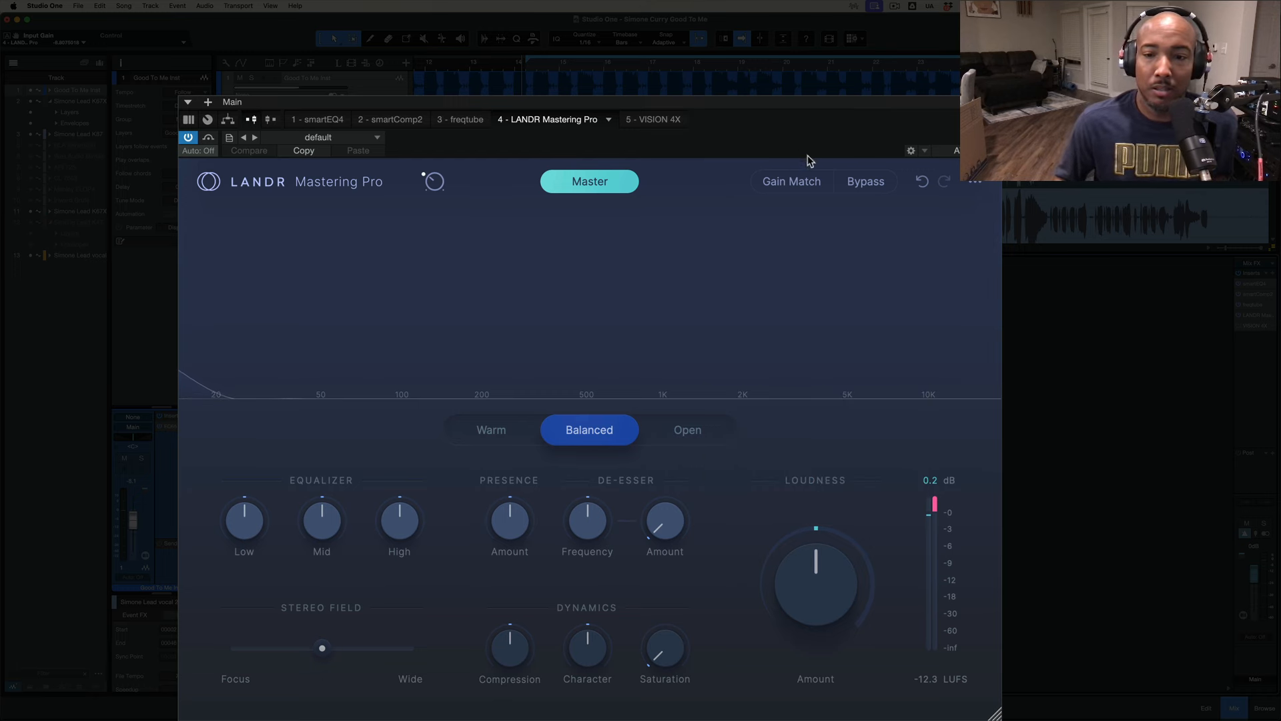
pyautogui.click(800, 182)
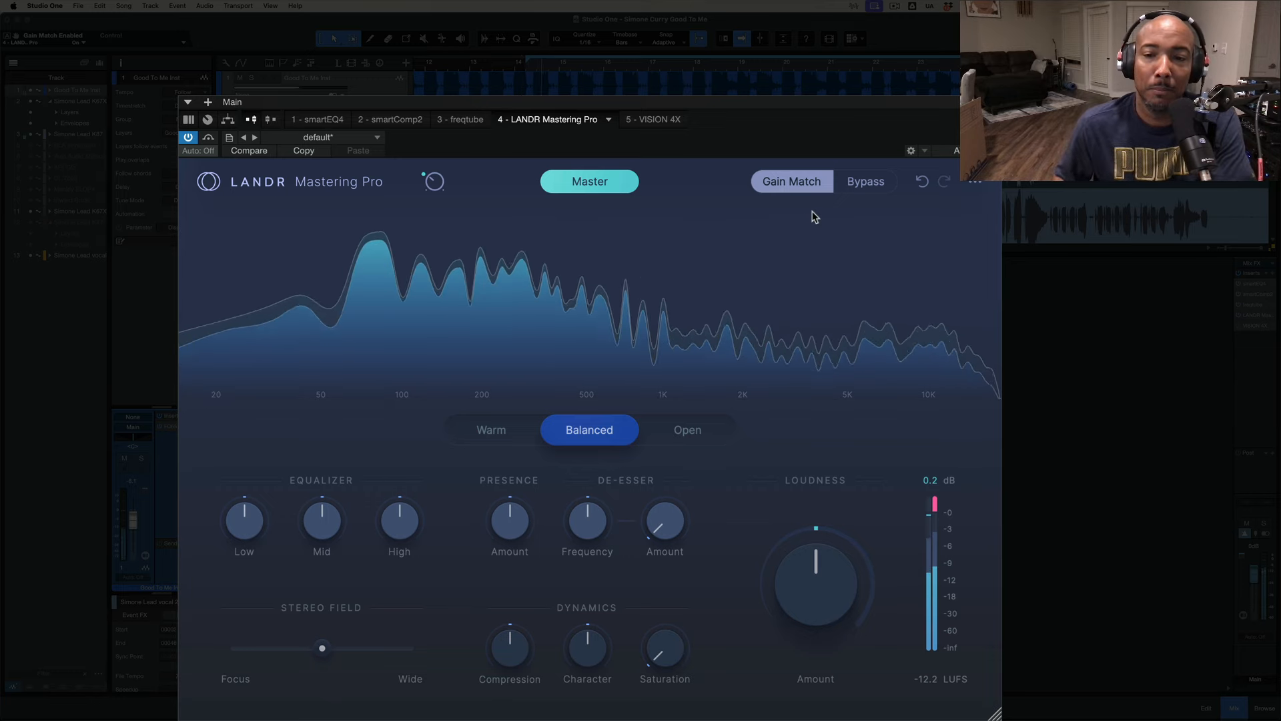
pyautogui.click(868, 181)
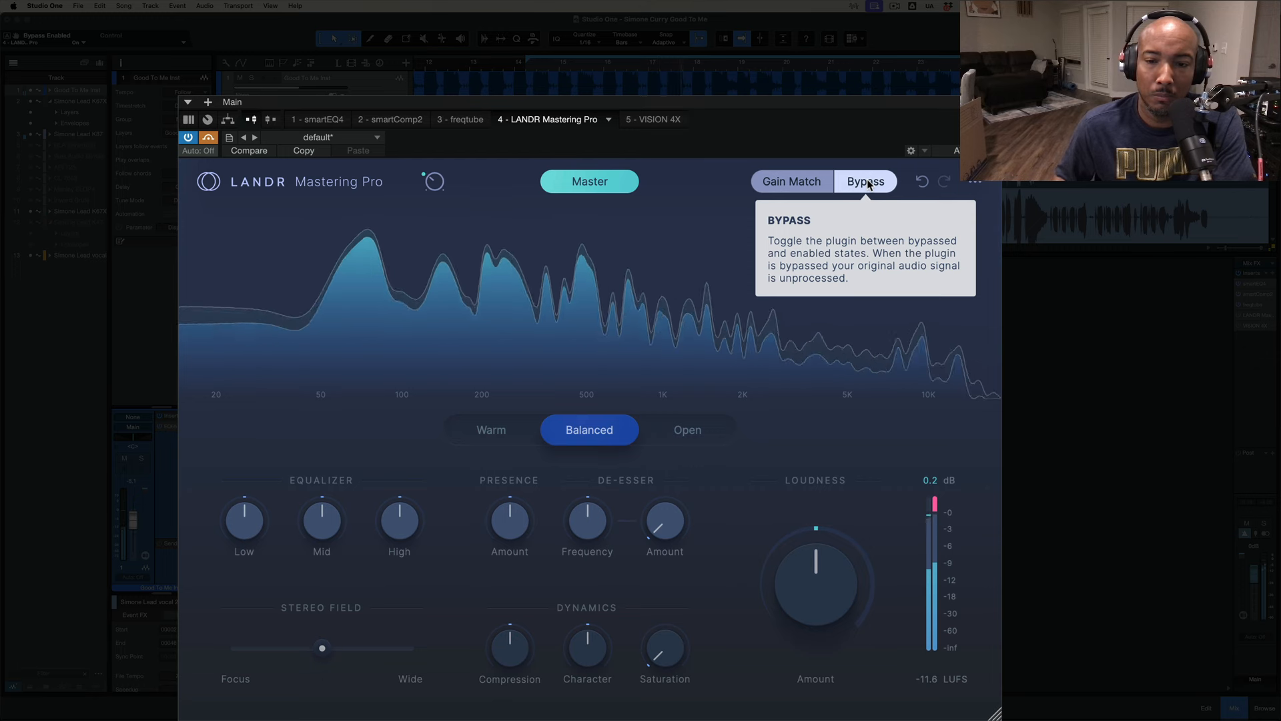
pyautogui.click(867, 179)
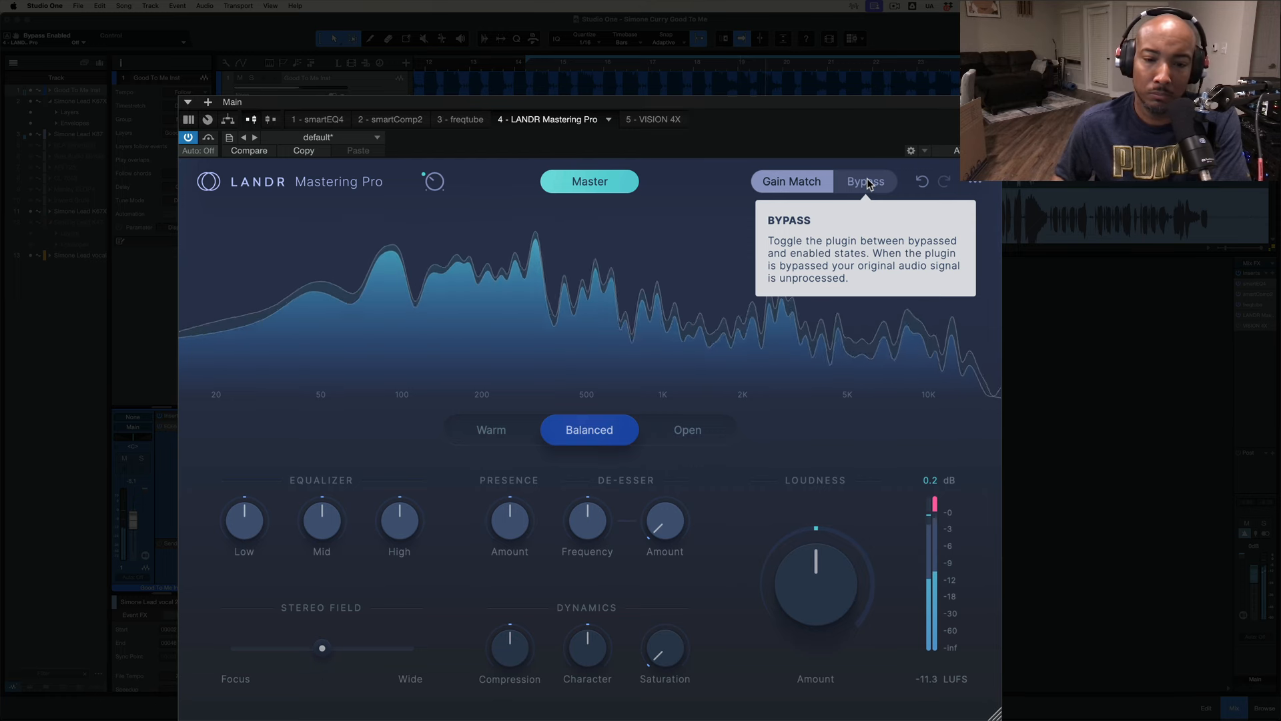
# - Check the master against the bypassed signal, and audition the Warm, Balanced and Open mastering styles during playback, leaving Balanced selected
pyautogui.click(867, 180)
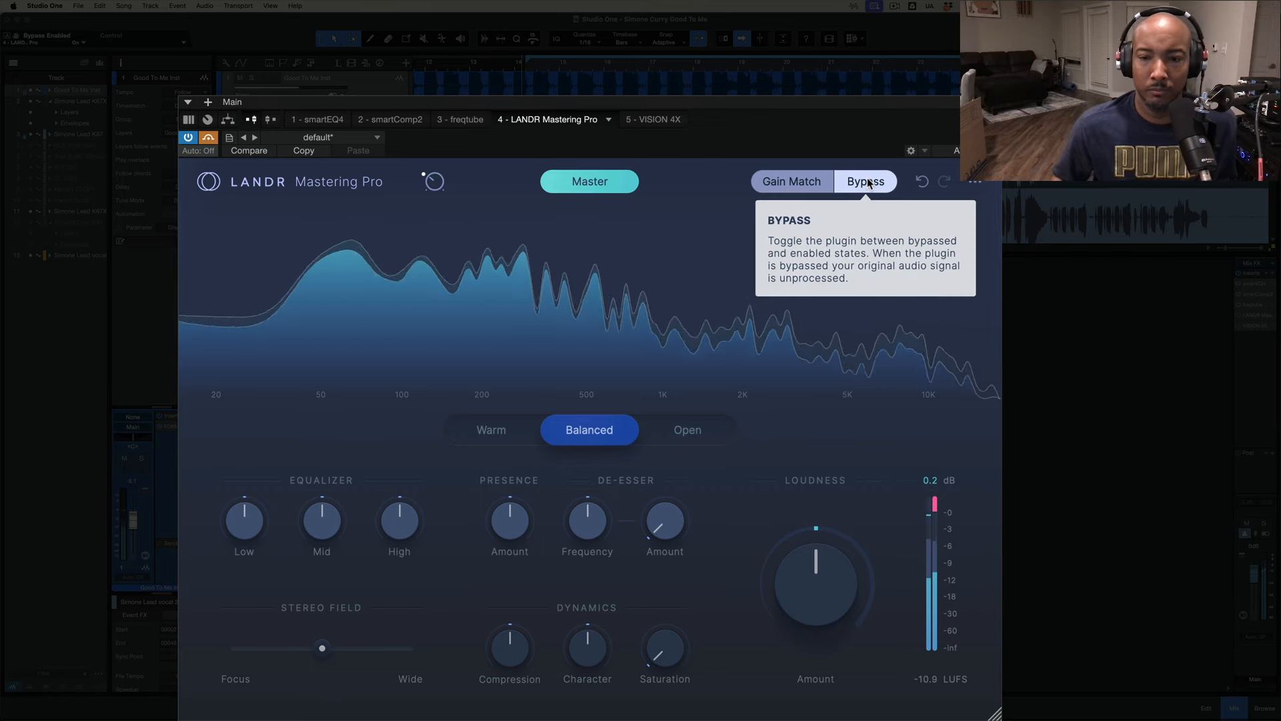
pyautogui.click(867, 178)
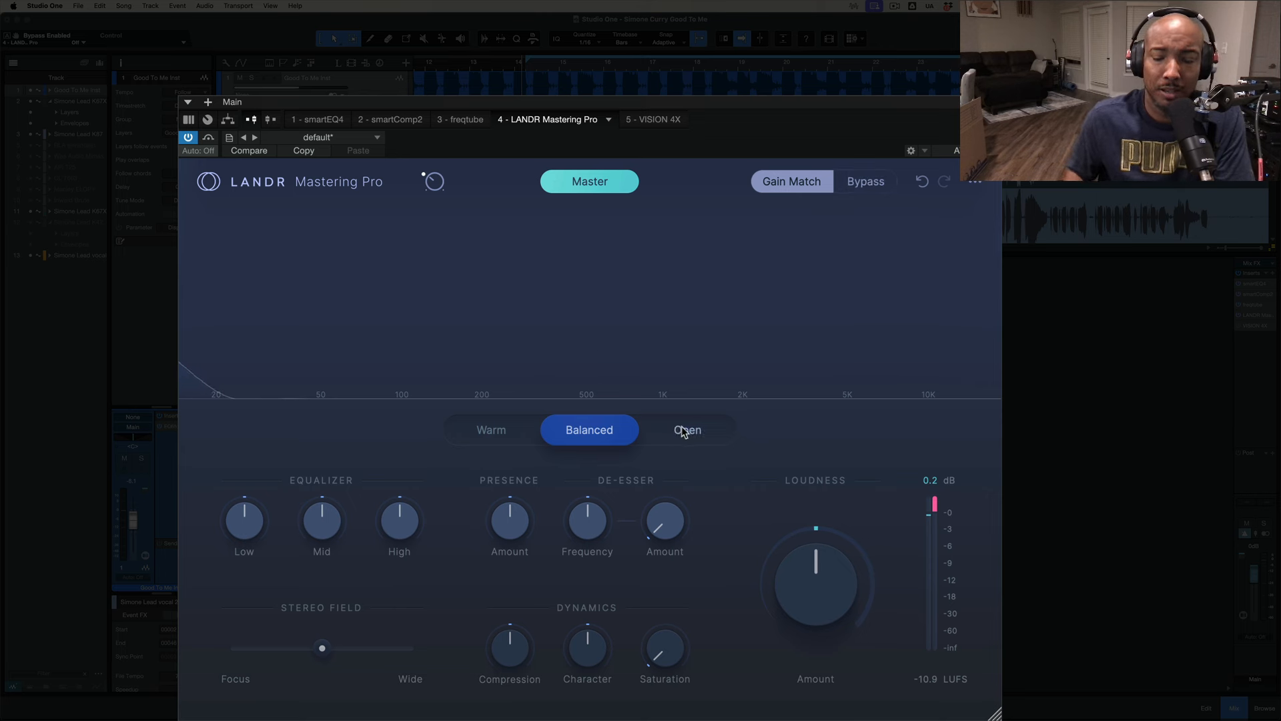
pyautogui.click(494, 432)
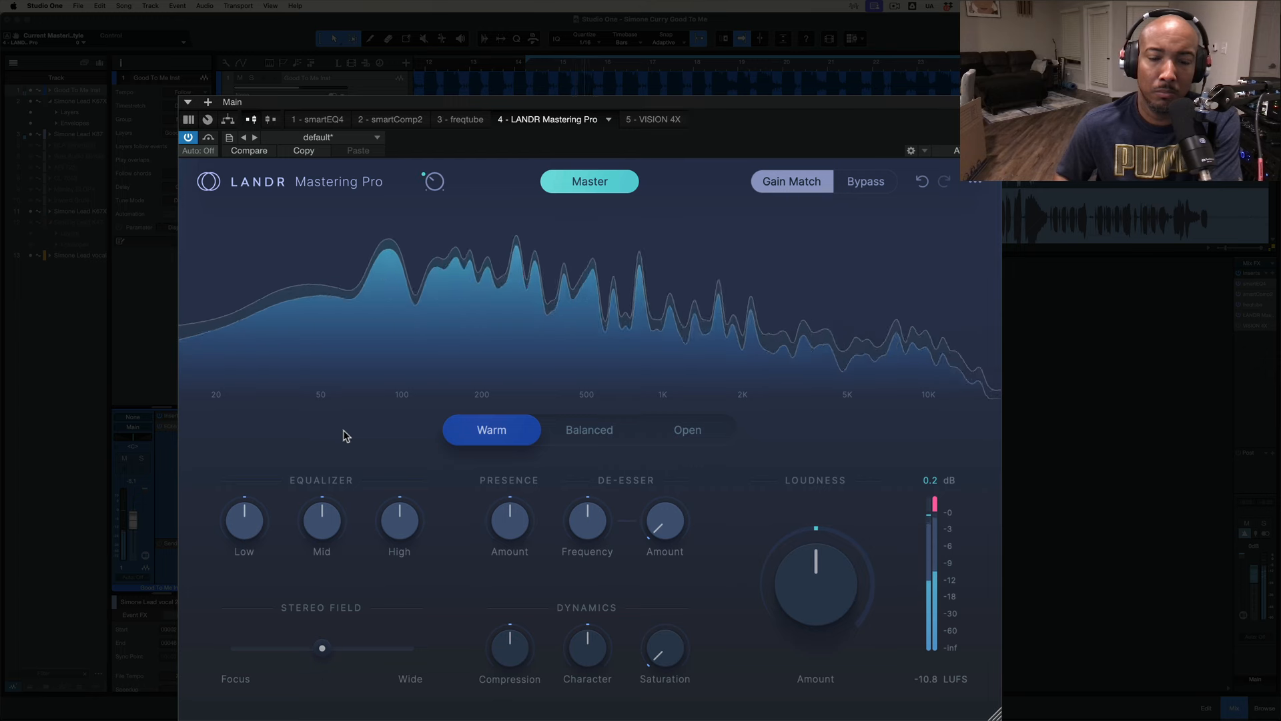
pyautogui.click(573, 438)
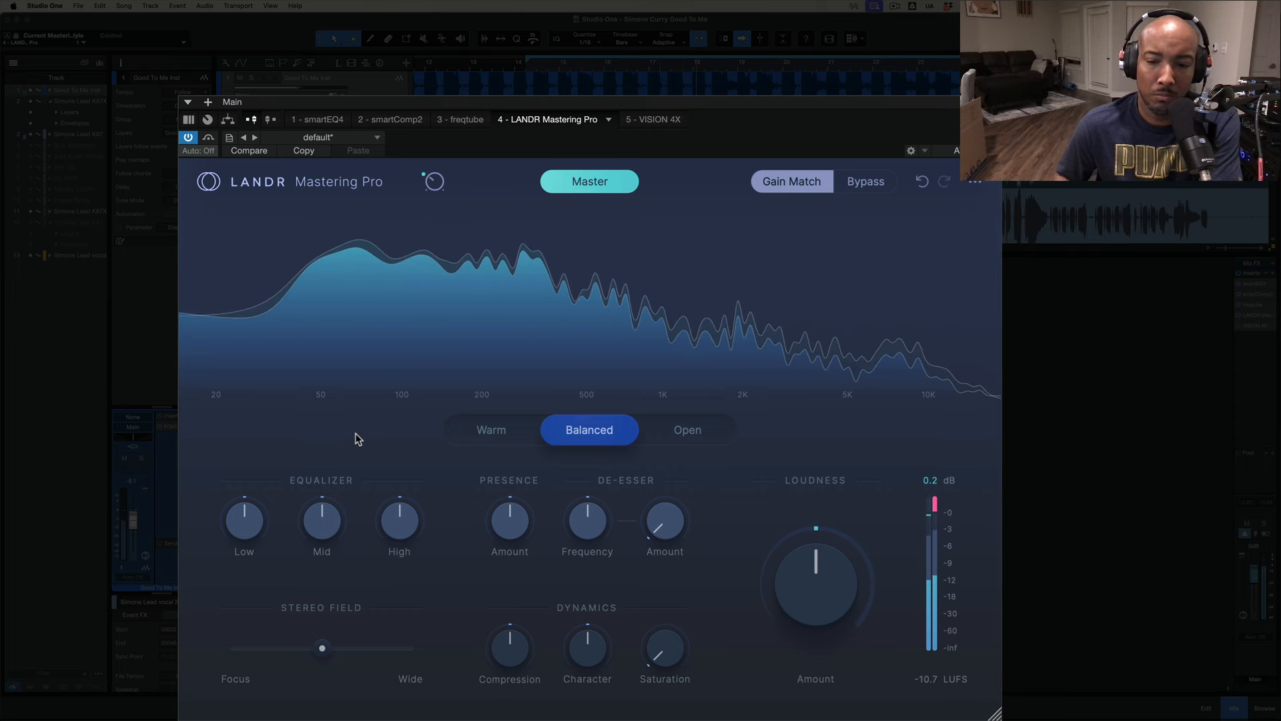
pyautogui.click(684, 435)
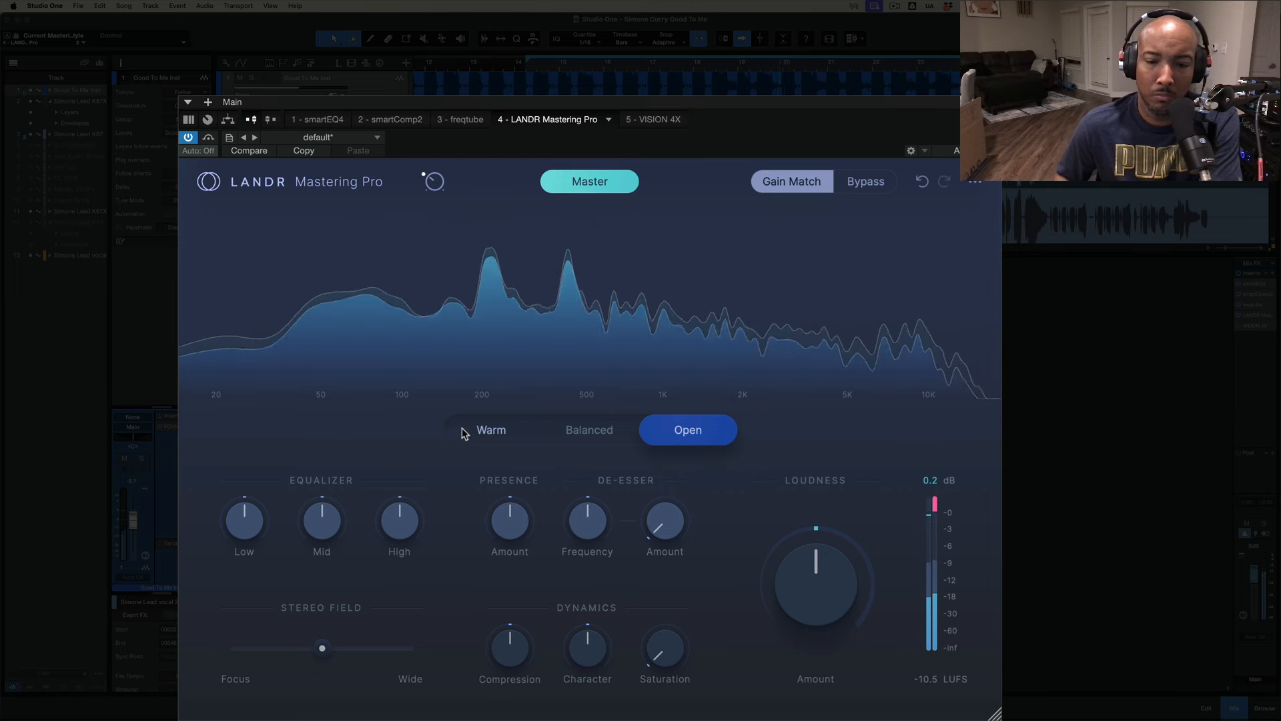
pyautogui.click(489, 431)
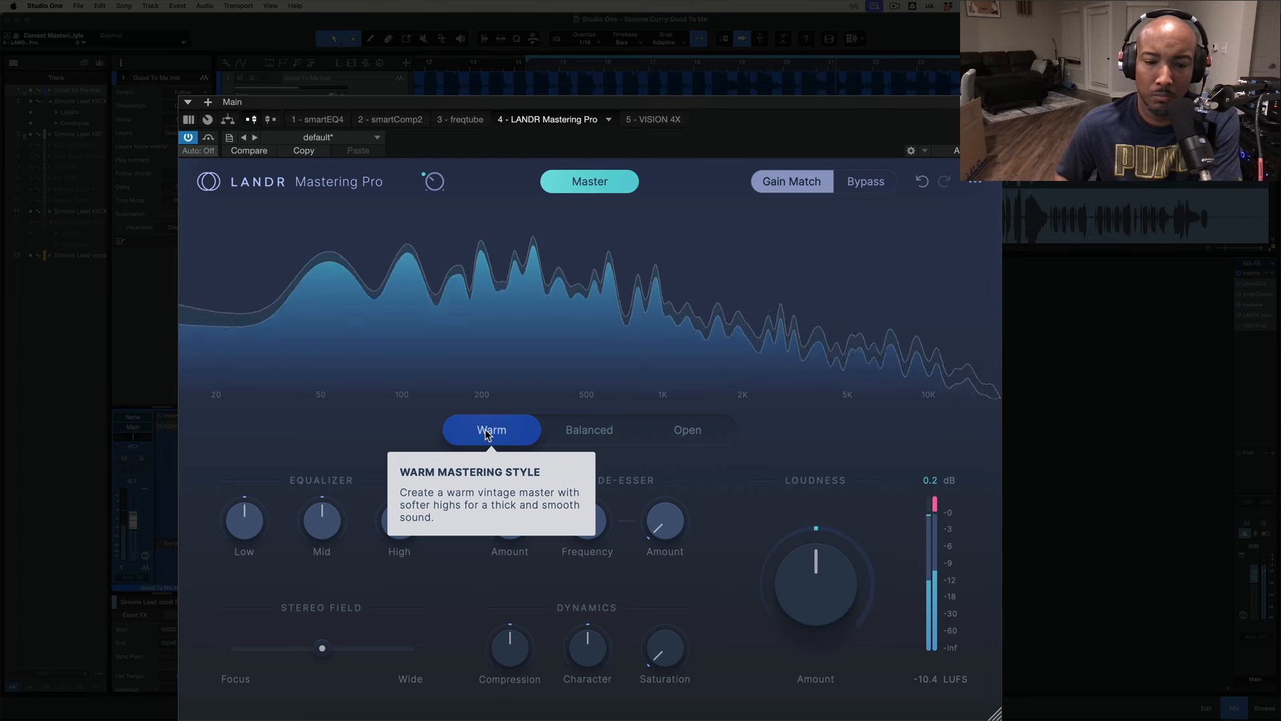
pyautogui.click(592, 432)
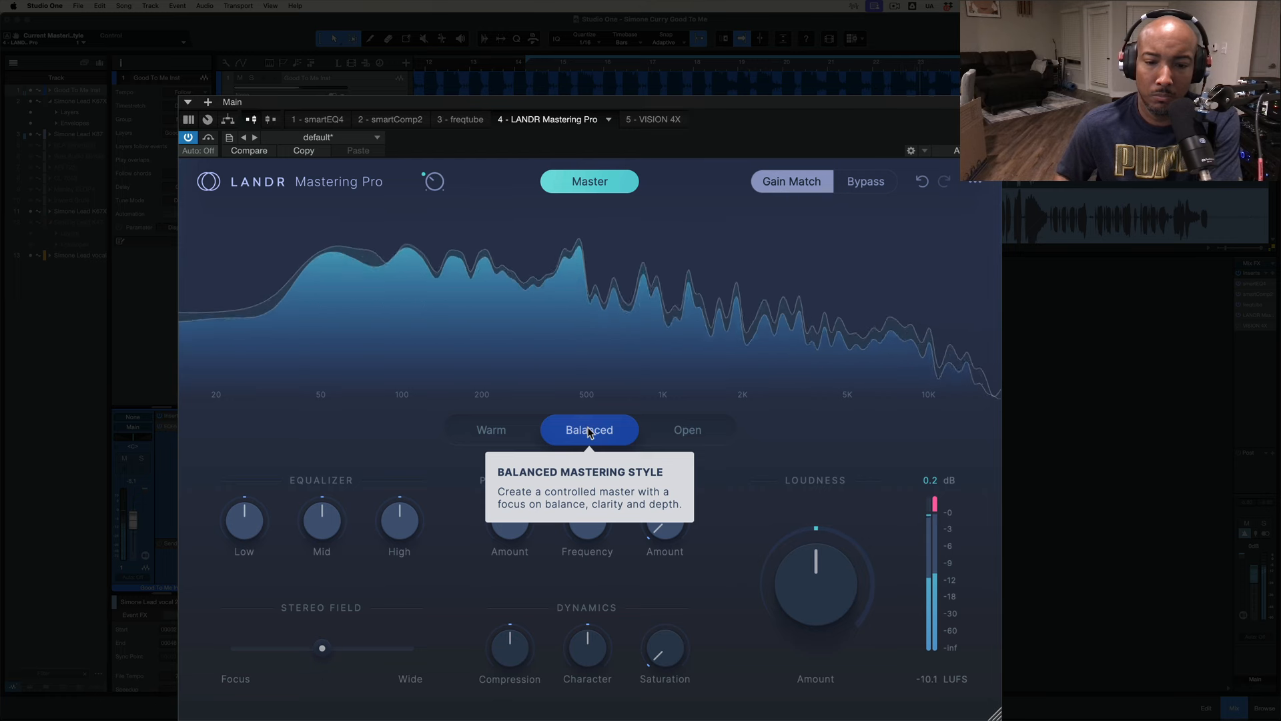
pyautogui.click(687, 431)
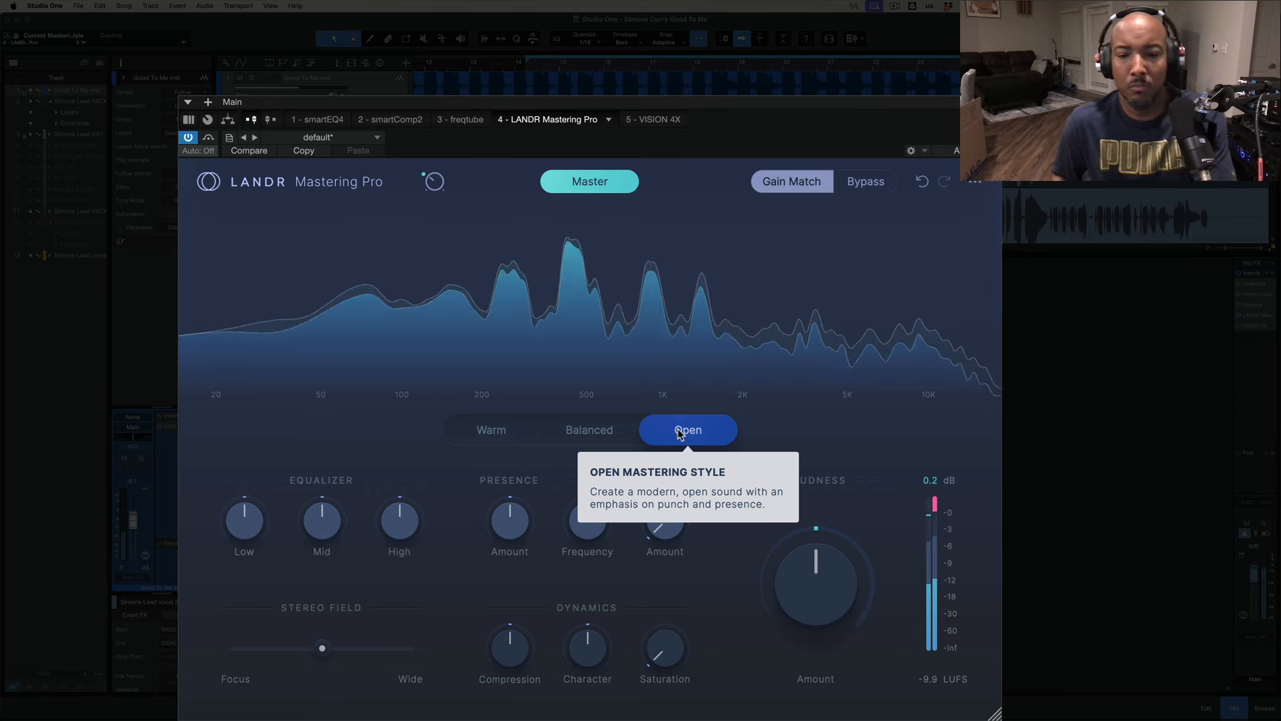
pyautogui.click(610, 434)
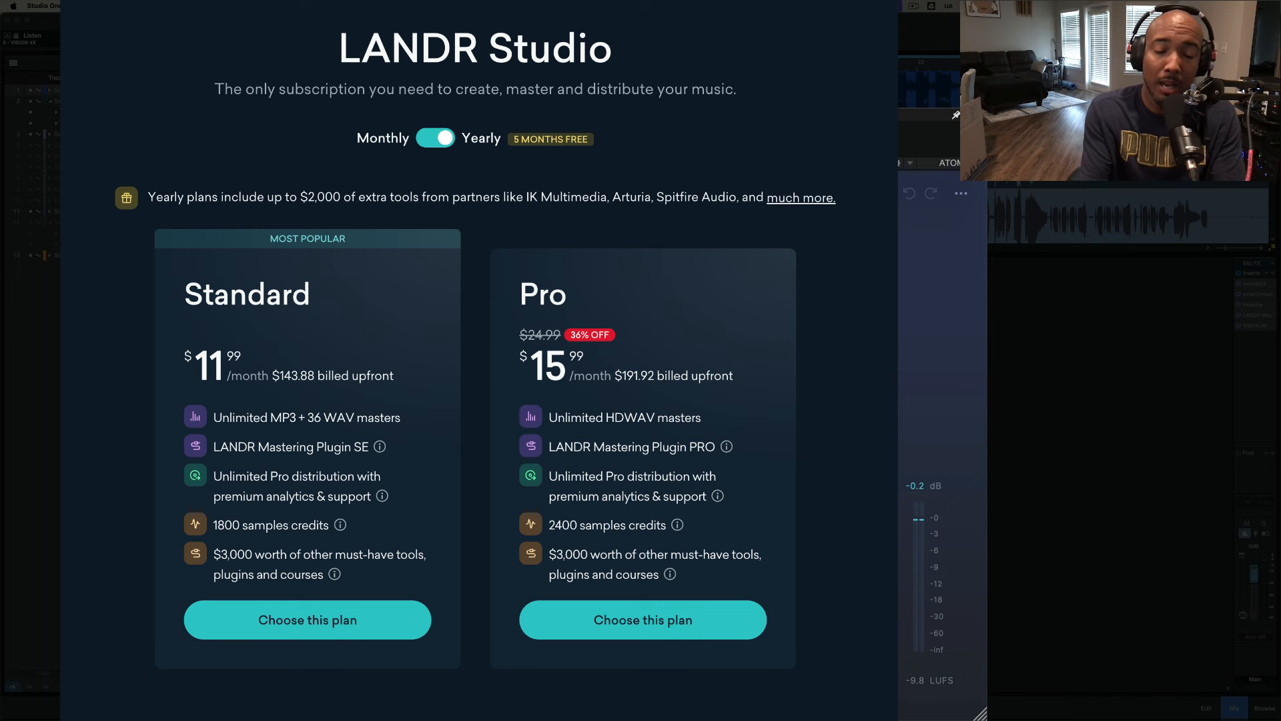
# - Search the plug-in list for landr and insert LANDR Mastering Standard on the Main bus
pyautogui.click(1272, 273)
pyautogui.write('landr')
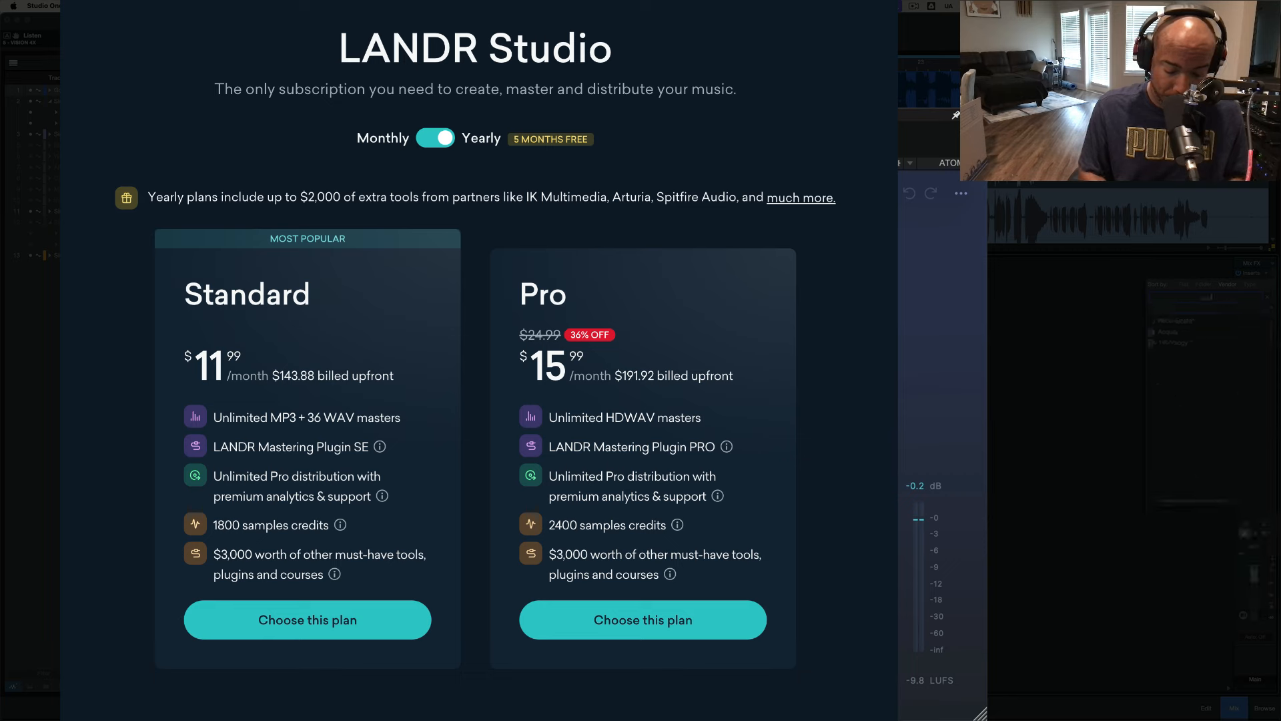
pyautogui.press('Escape')
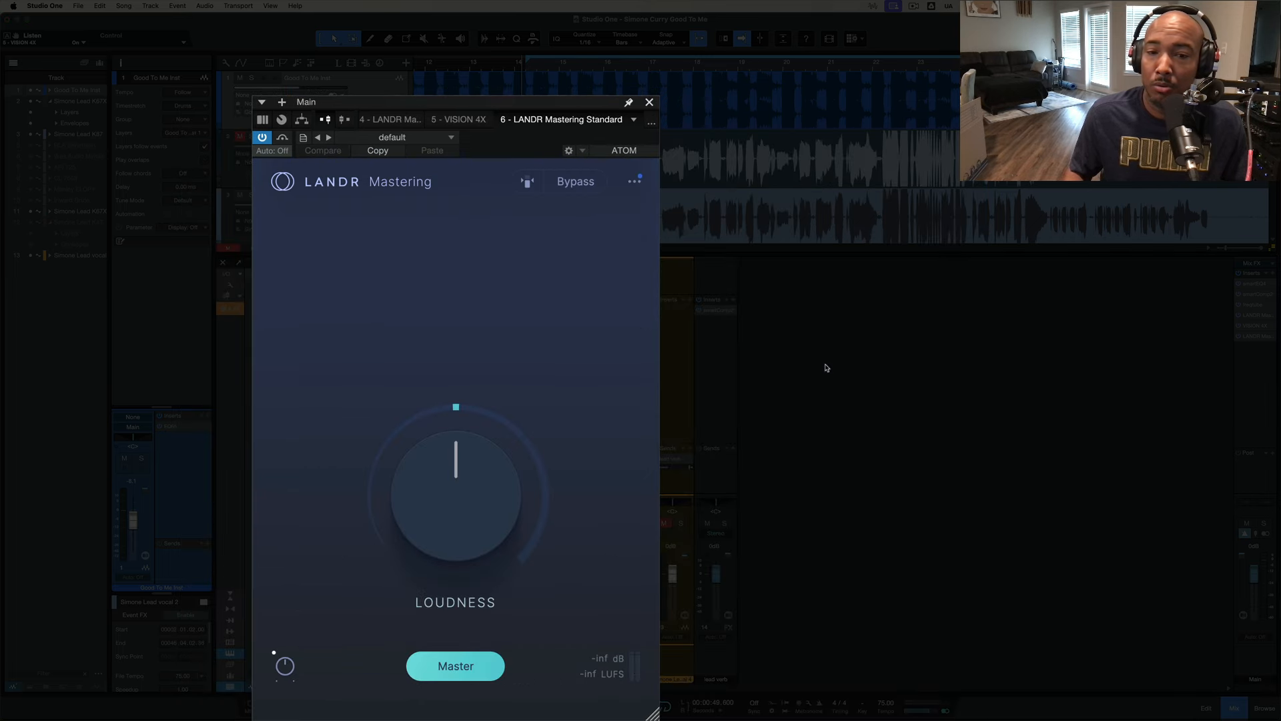
# - View the LANDR Mastering Standard interface against that of LANDR Mastering Pro
pyautogui.moveTo(547, 105); pyautogui.dragTo(636, 104)
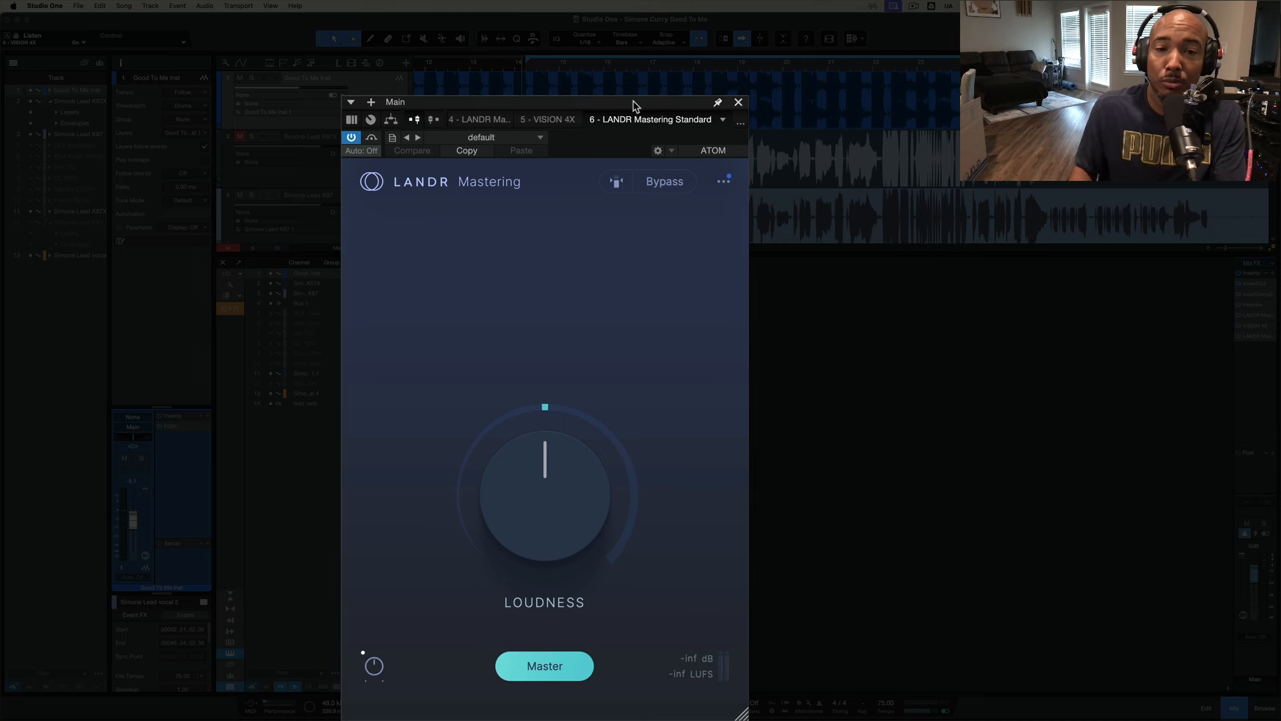
pyautogui.click(486, 118)
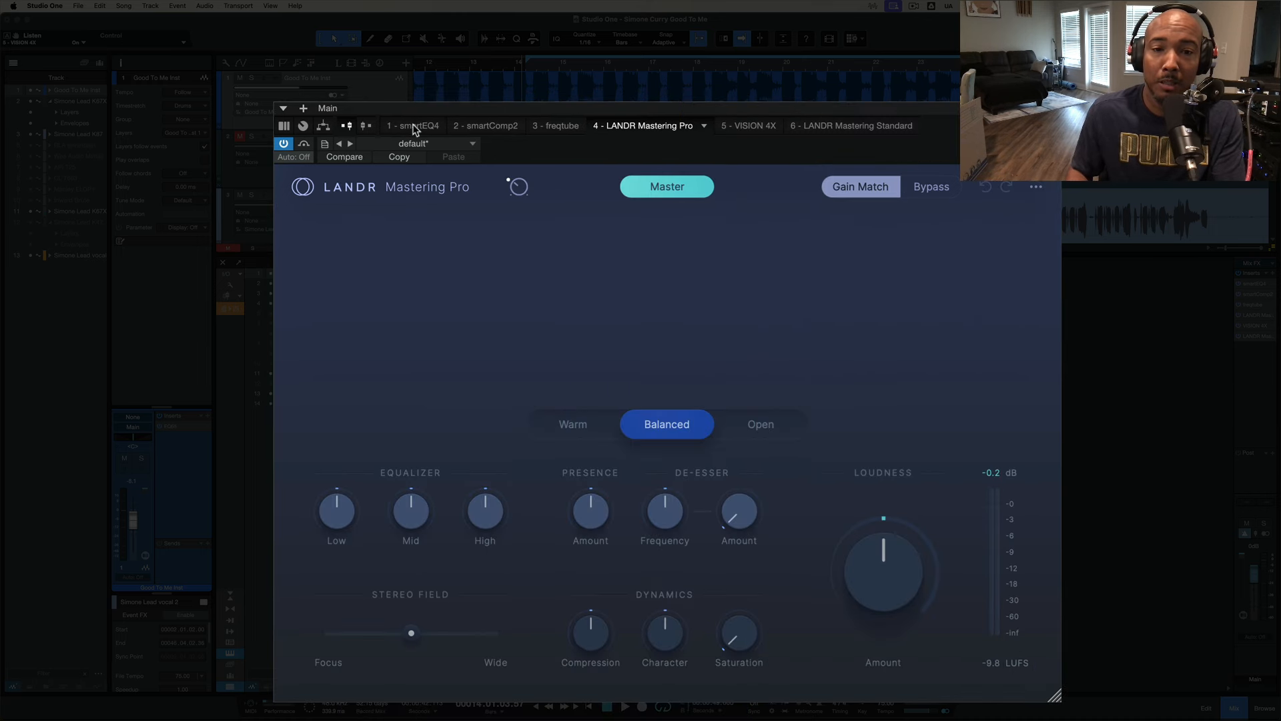
pyautogui.click(886, 126)
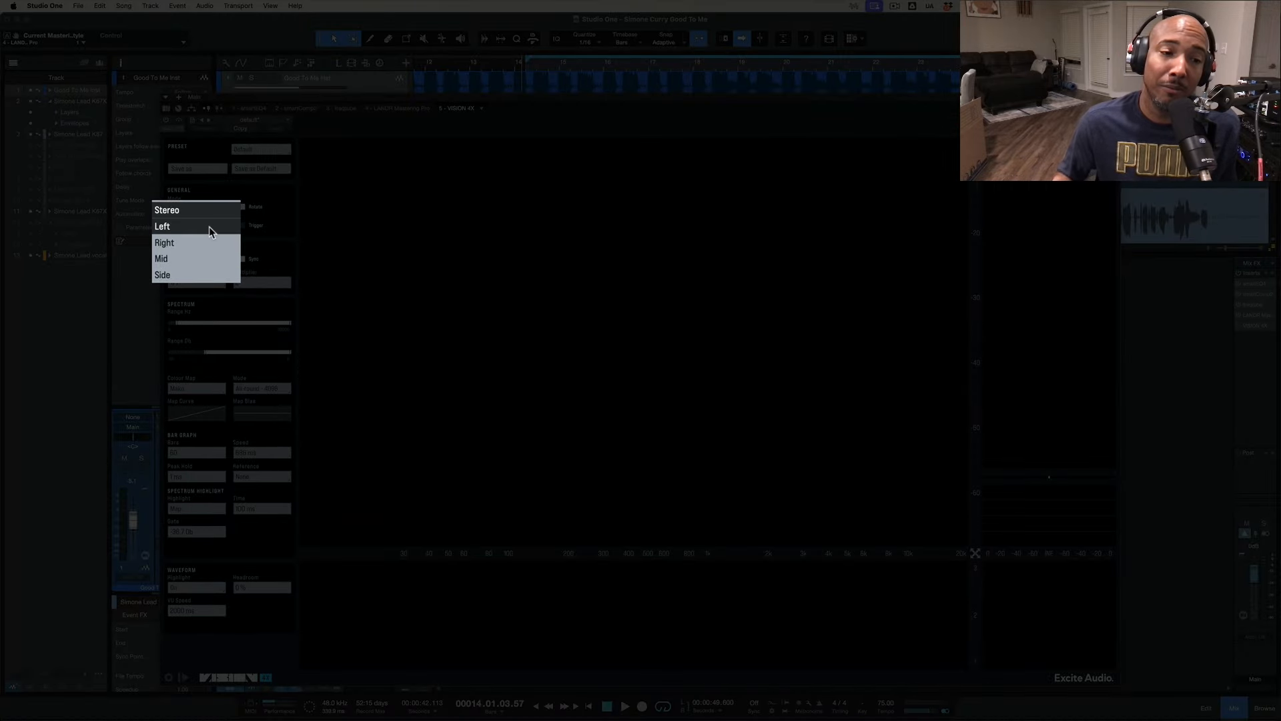
# - Audition VISION 4X's Mid, Left and Right modes during playback, return to Stereo with Listen off, and stop the song
pyautogui.click(219, 214)
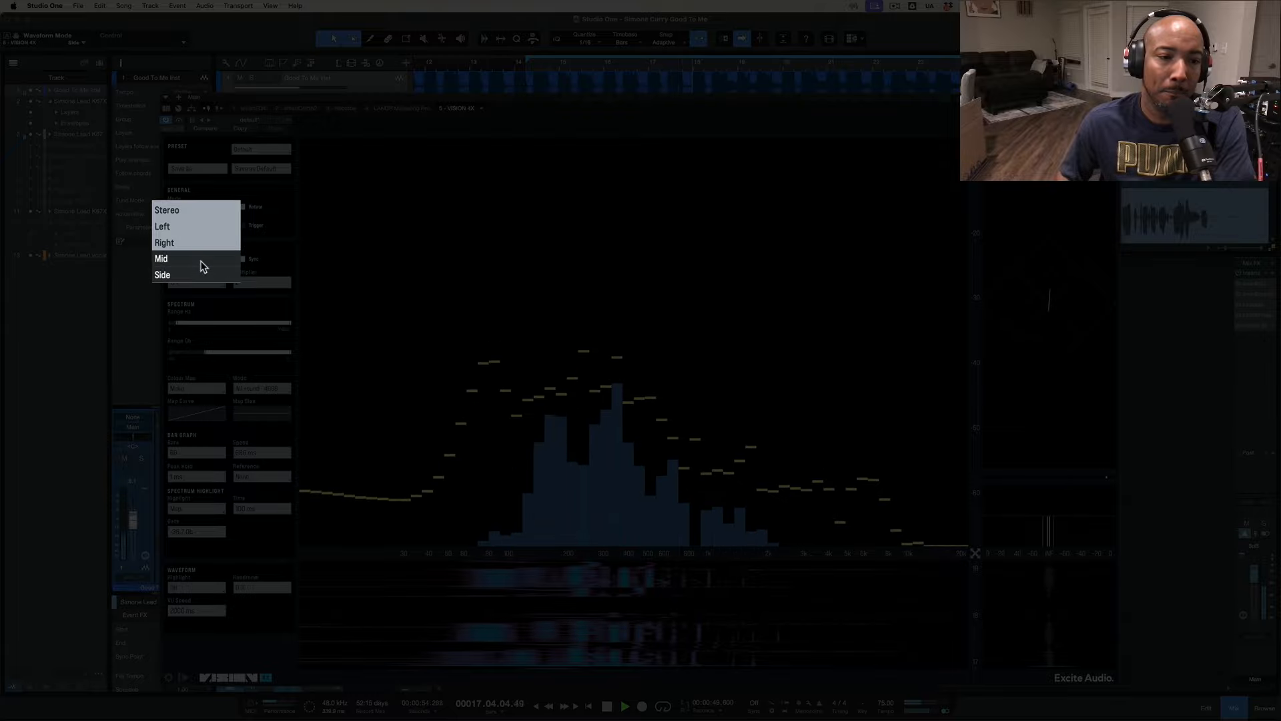
pyautogui.click(201, 262)
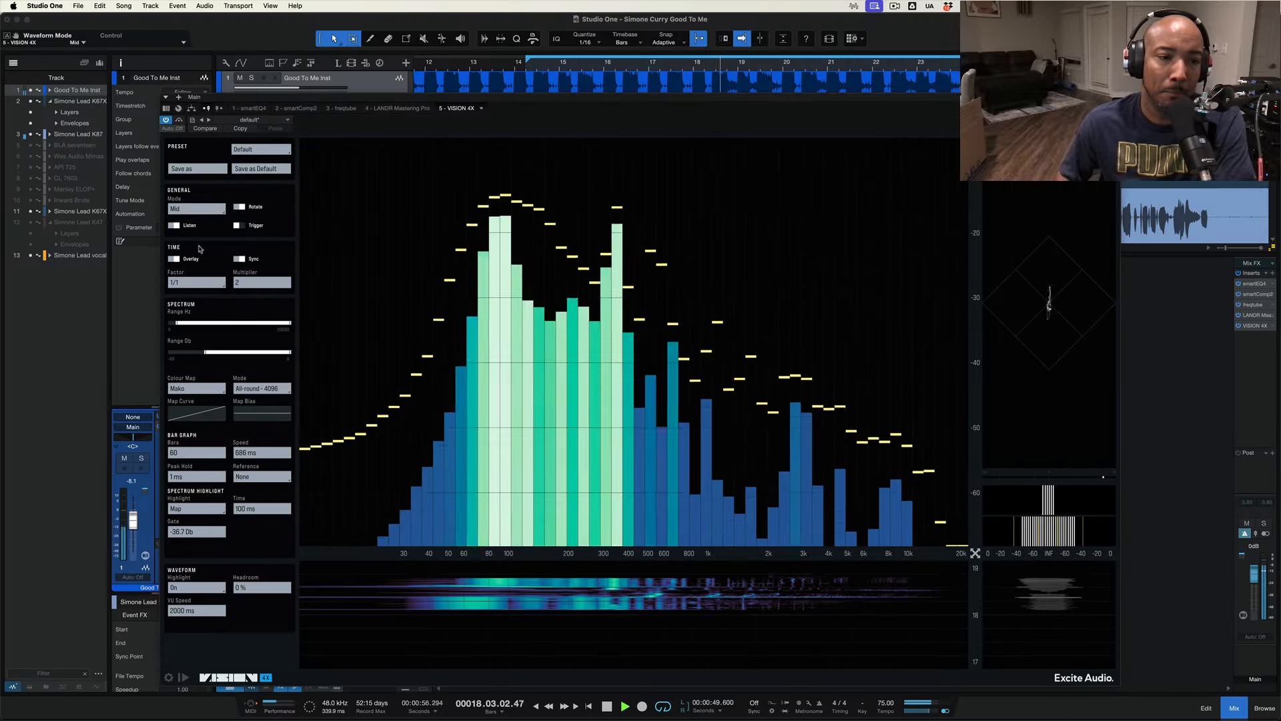
pyautogui.click(200, 209)
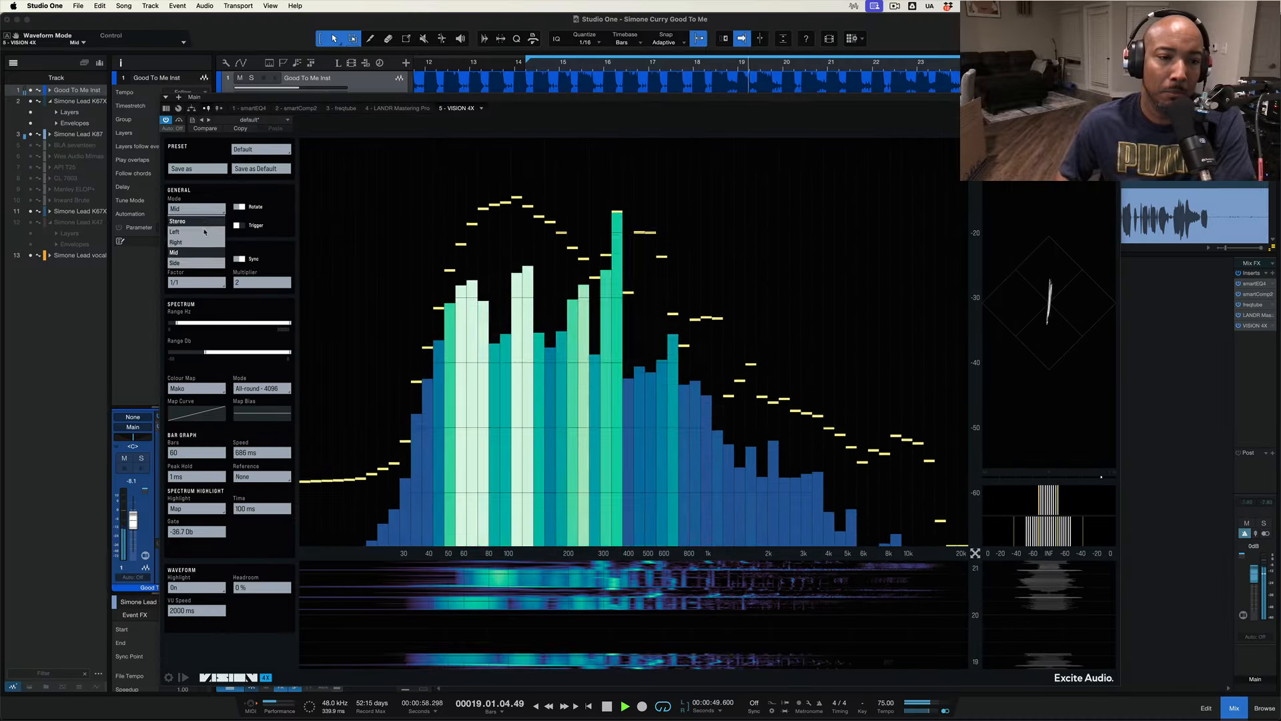
pyautogui.click(204, 231)
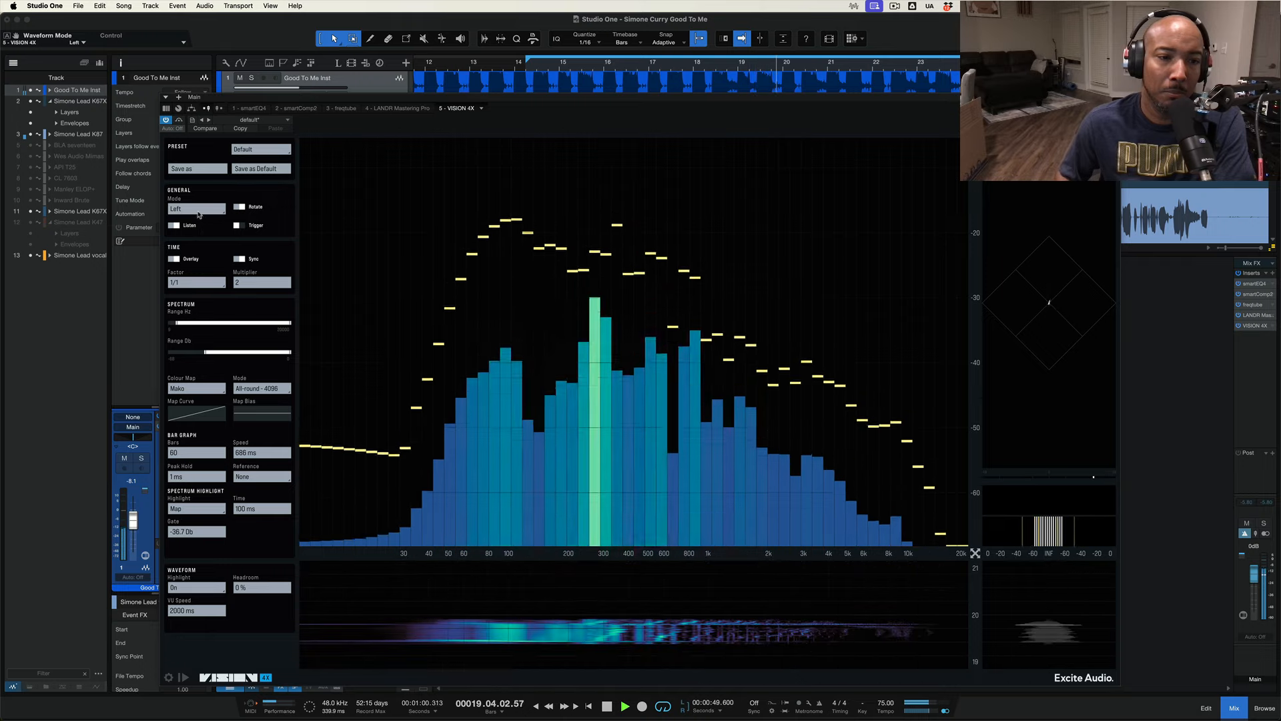
pyautogui.click(199, 212)
pyautogui.click(198, 245)
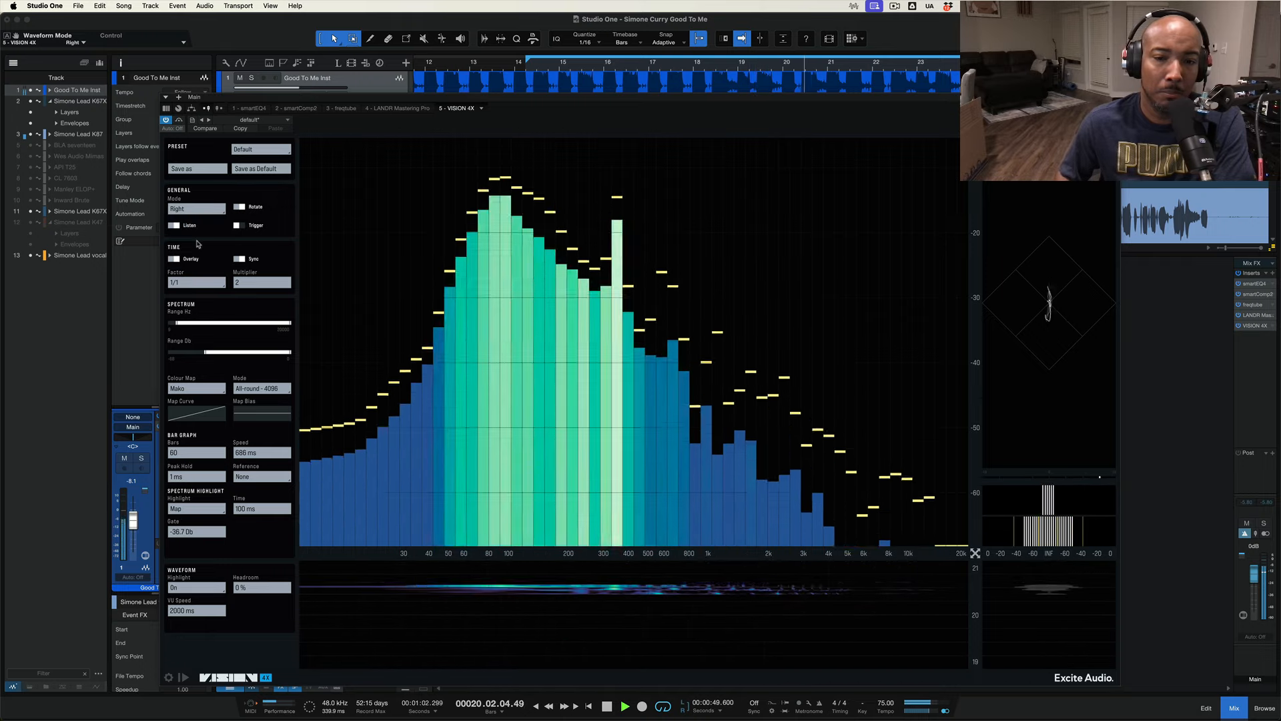
pyautogui.click(198, 211)
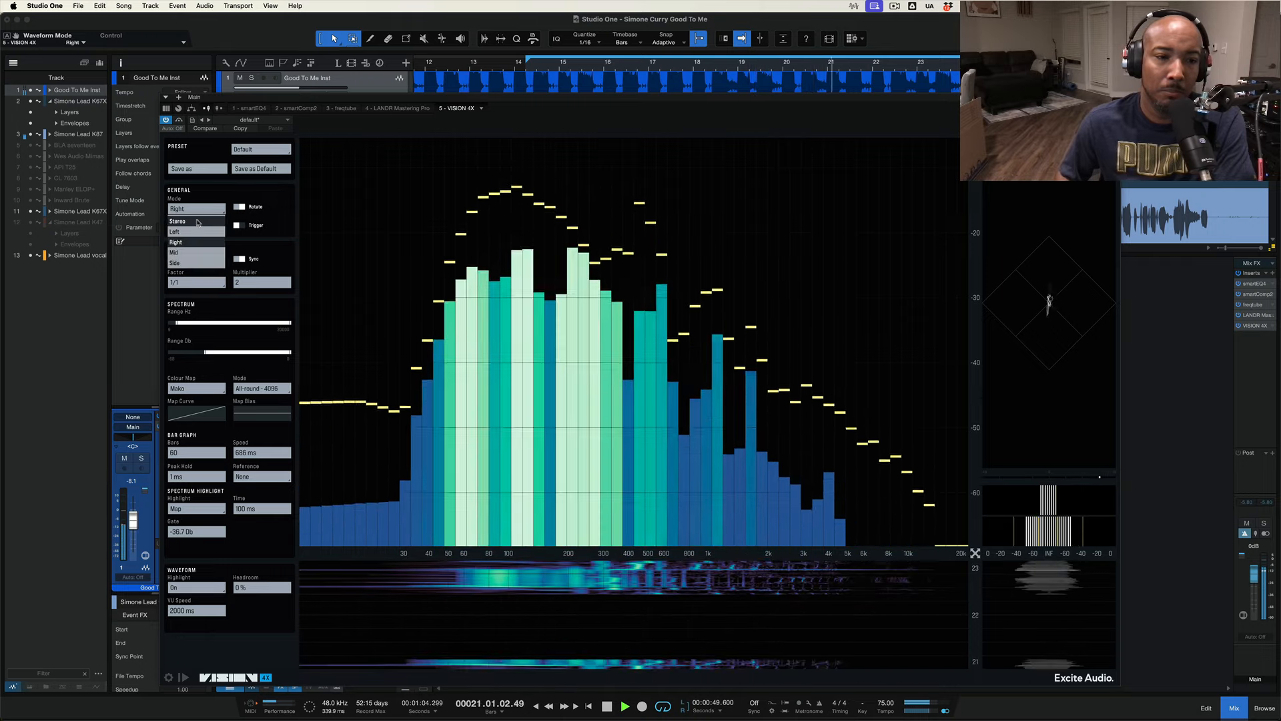
pyautogui.click(198, 222)
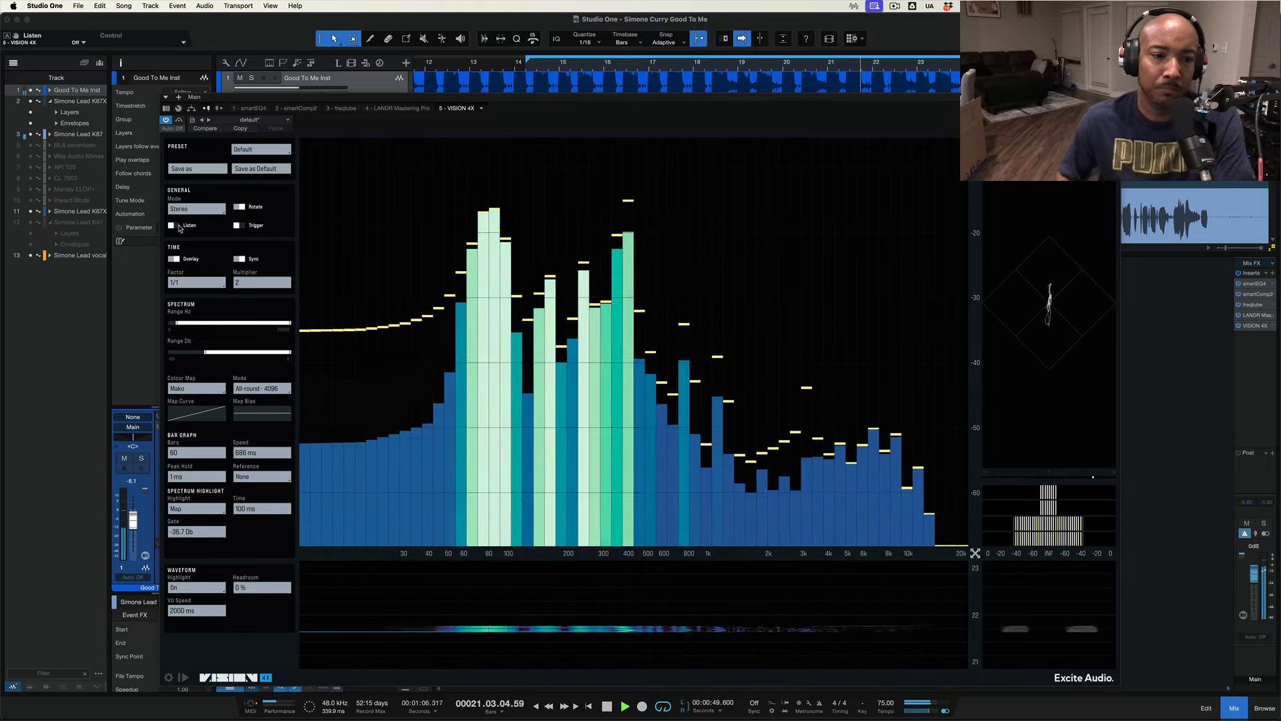
pyautogui.press('space')
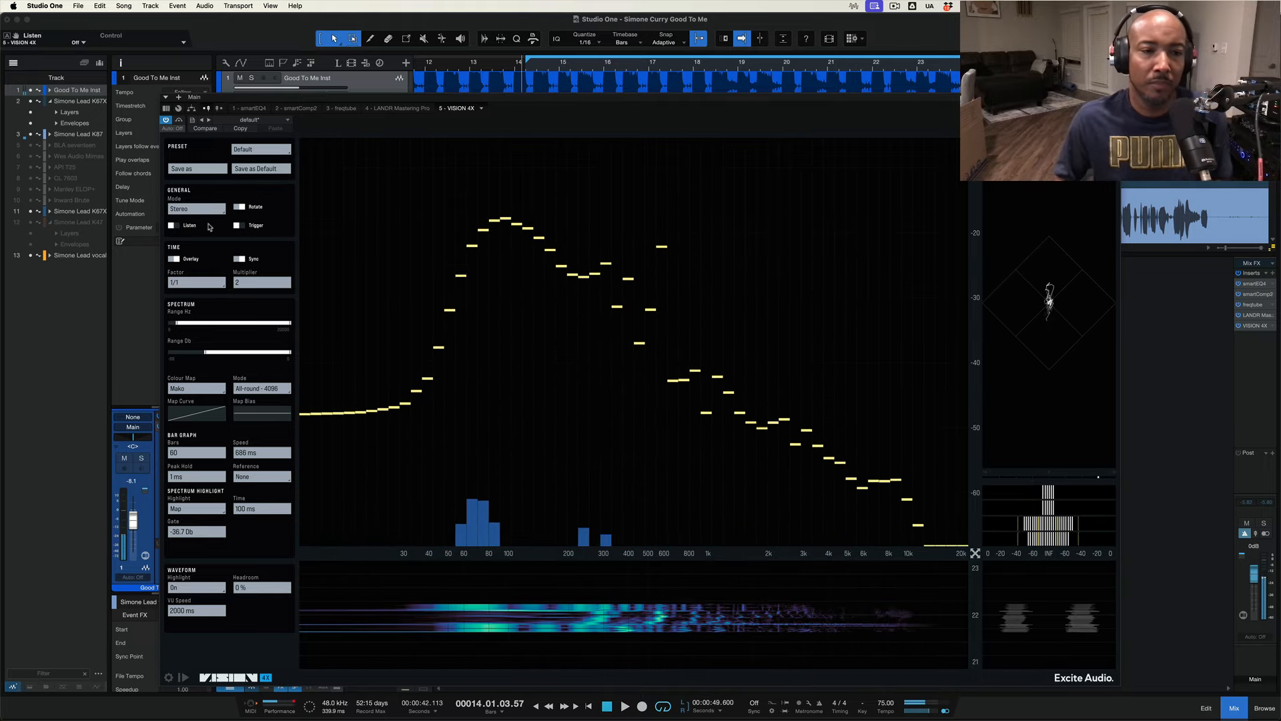
# - Turn on Listen in VISION 4X, step its mode through Left, Mid and Right back to Stereo, and close the plug-in window
pyautogui.click(172, 226)
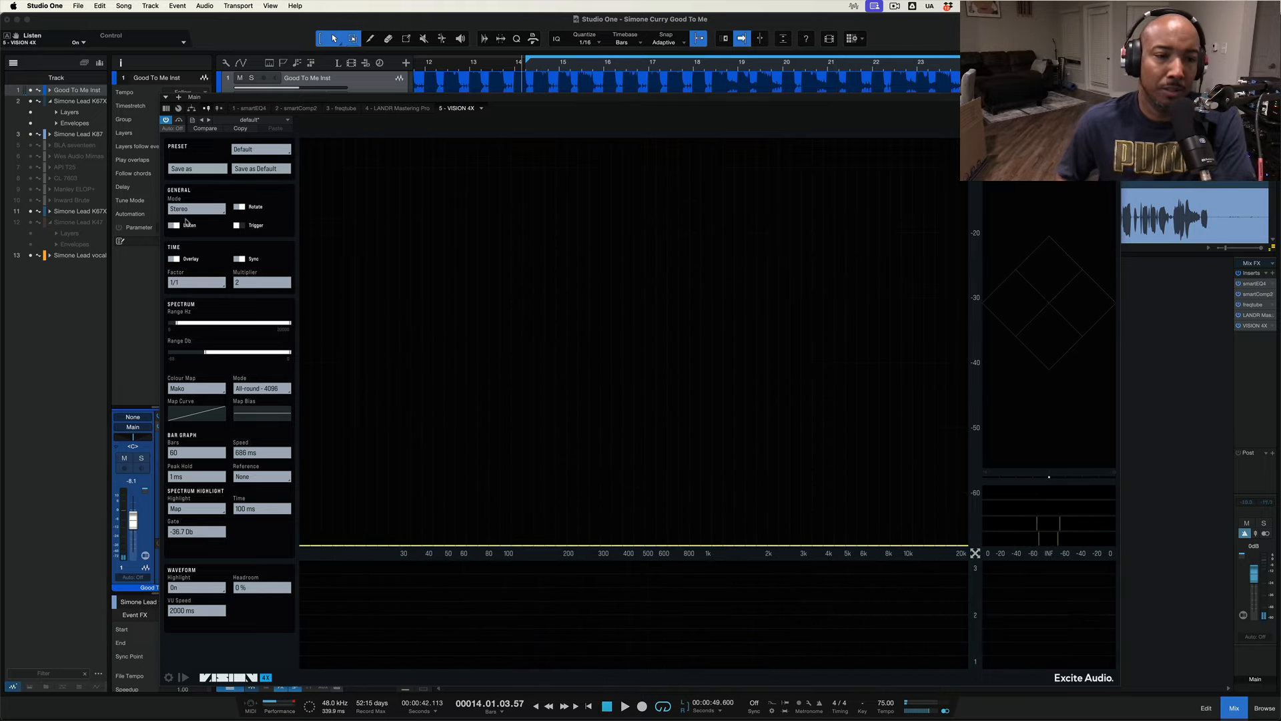
pyautogui.click(191, 210)
pyautogui.click(192, 231)
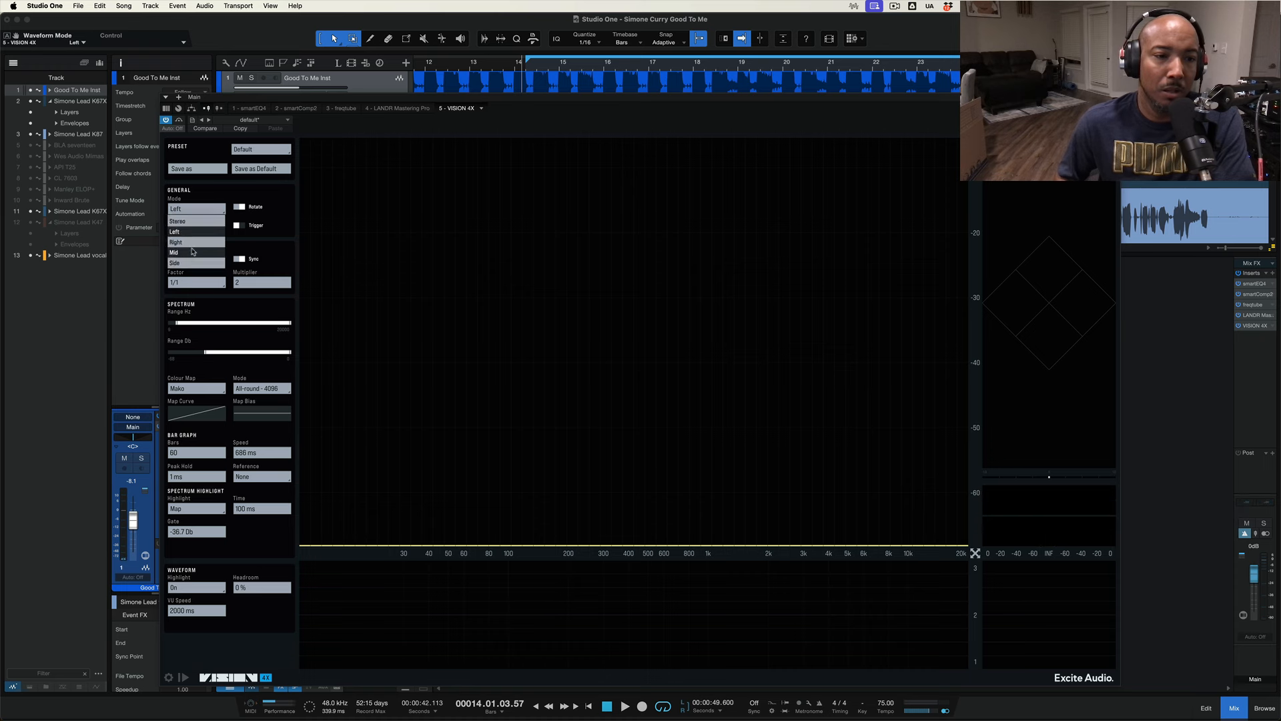
pyautogui.click(192, 252)
pyautogui.click(199, 210)
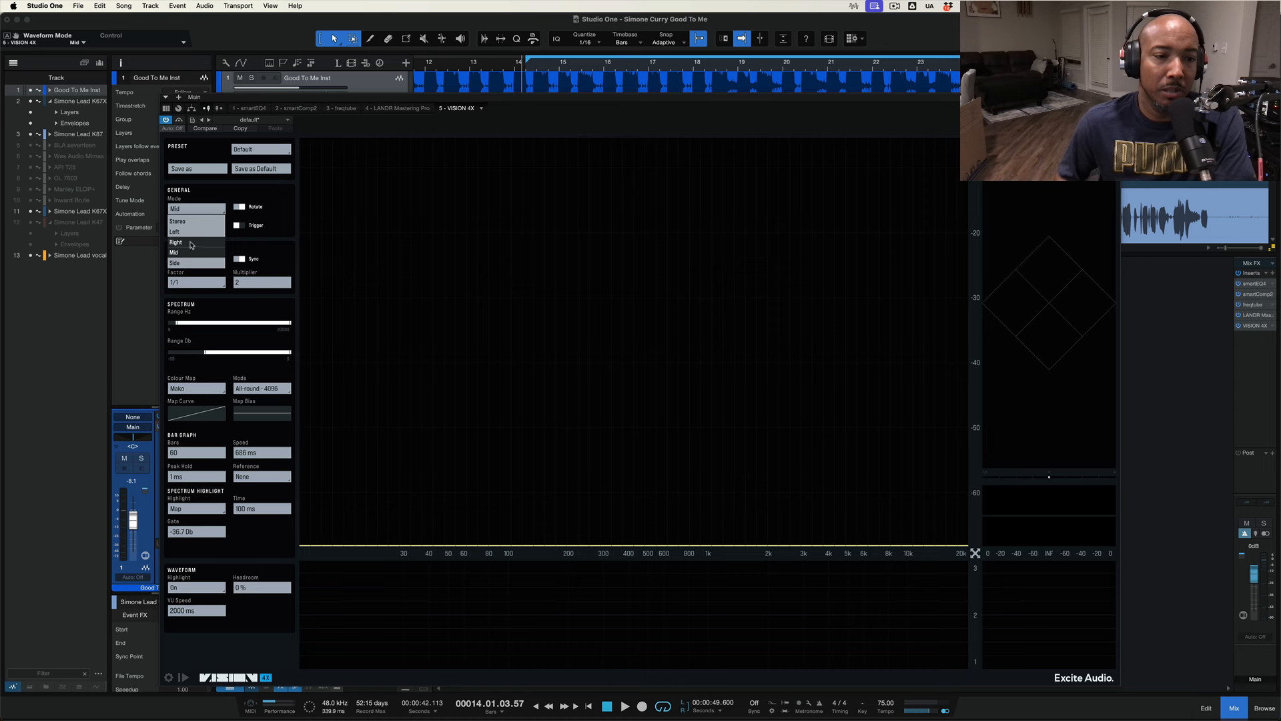
pyautogui.click(193, 242)
pyautogui.click(193, 210)
pyautogui.click(191, 223)
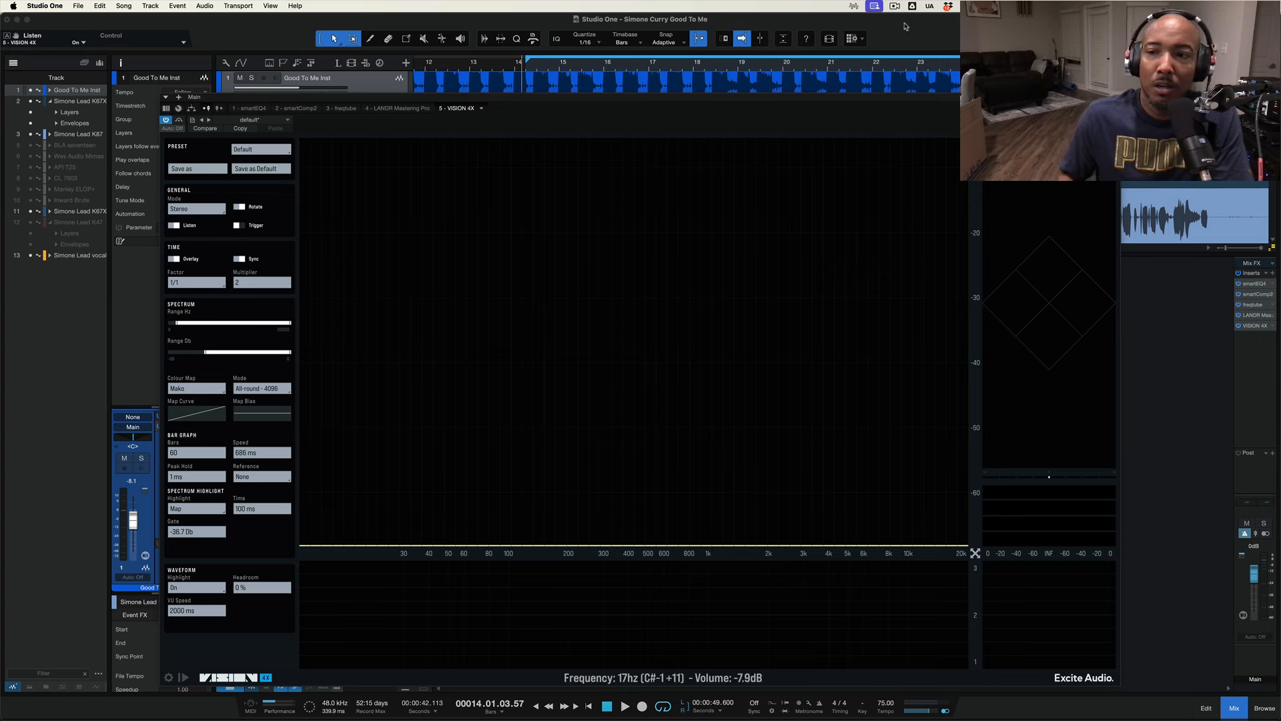
pyautogui.click(1115, 97)
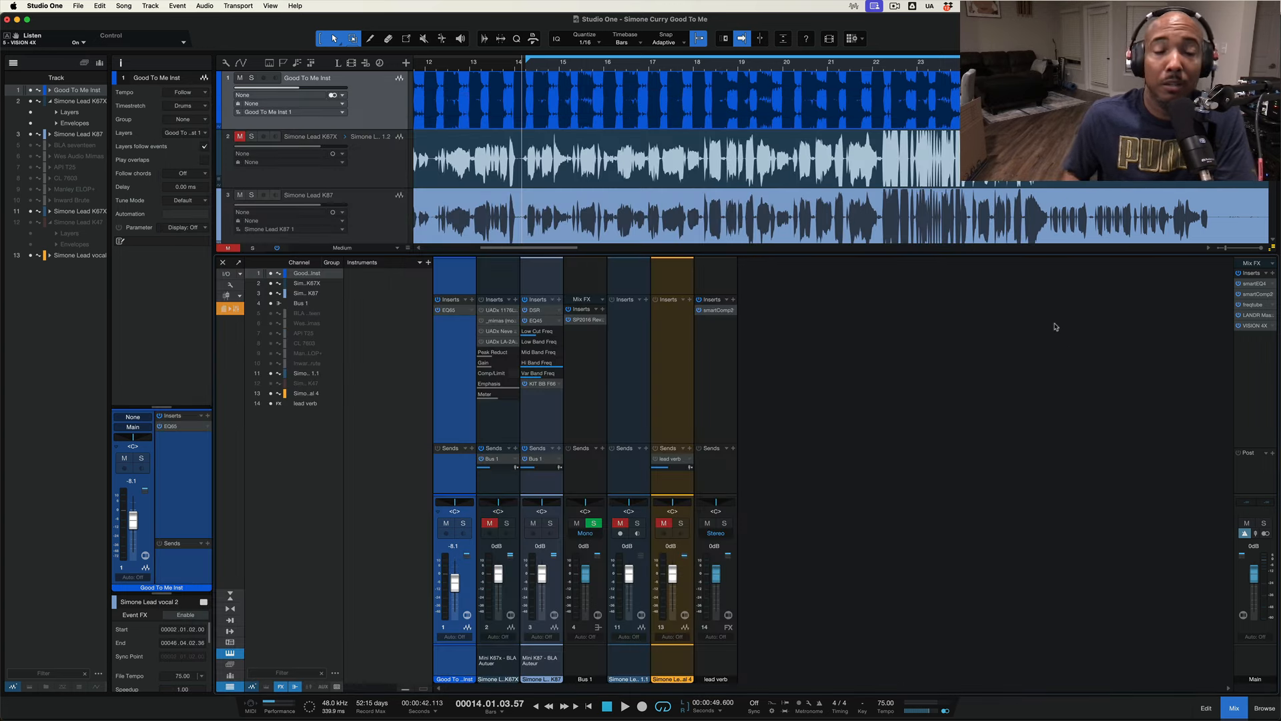